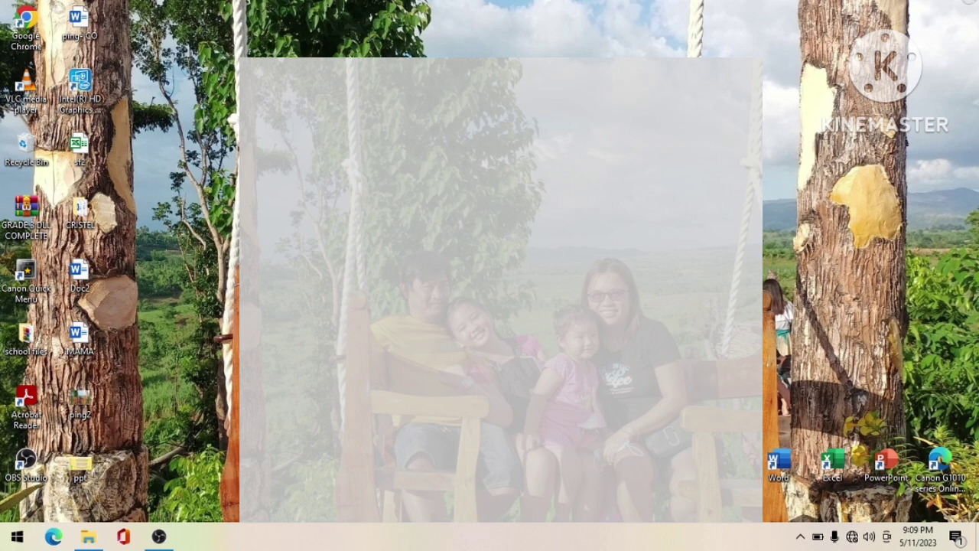
# Start Word without signing in and view the Office account's product and licensing information
pyautogui.doubleClick(774, 461)
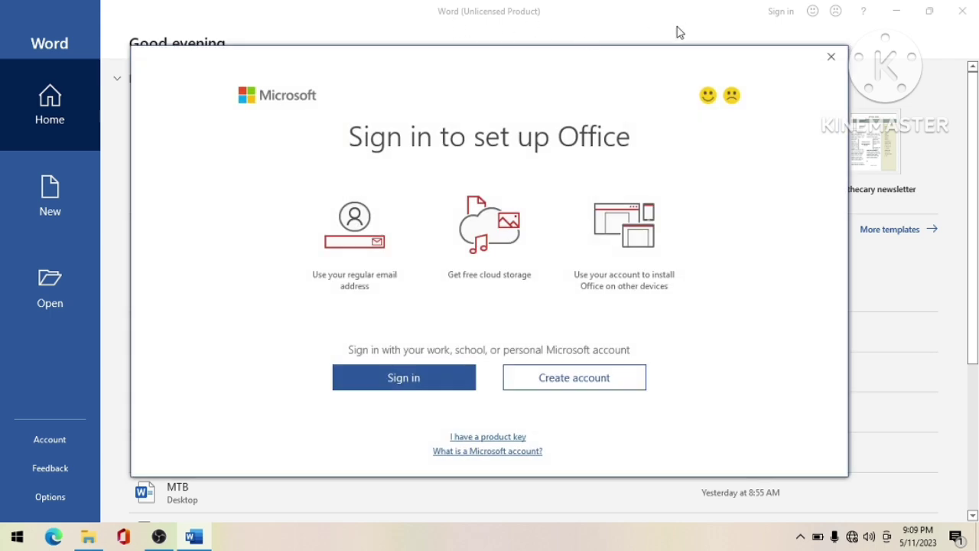
pyautogui.click(831, 58)
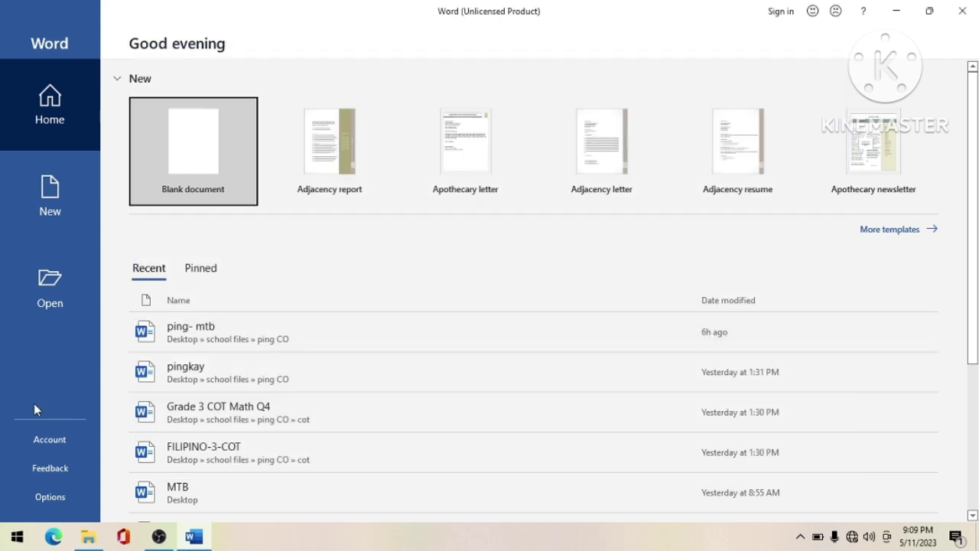
pyautogui.click(32, 441)
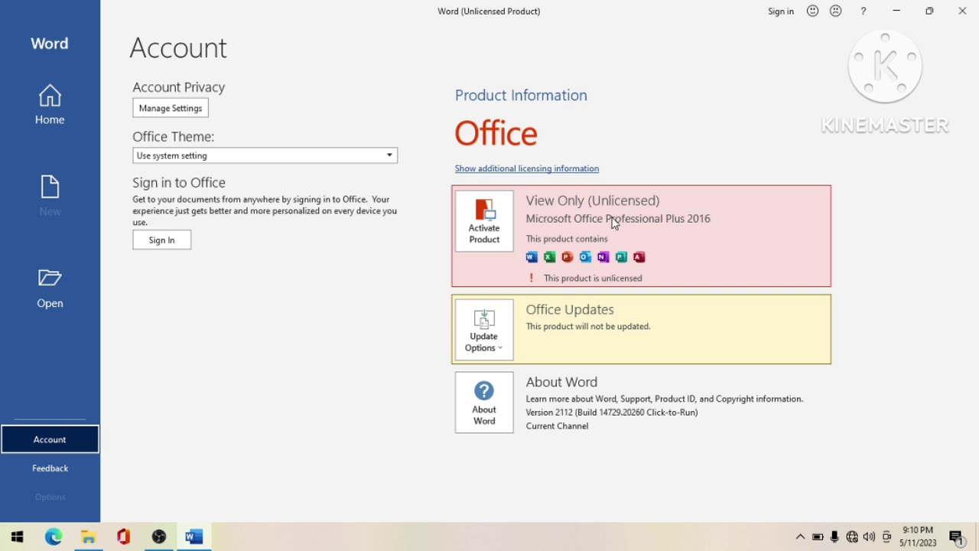
# Create a new blank document in Word
pyautogui.click(46, 202)
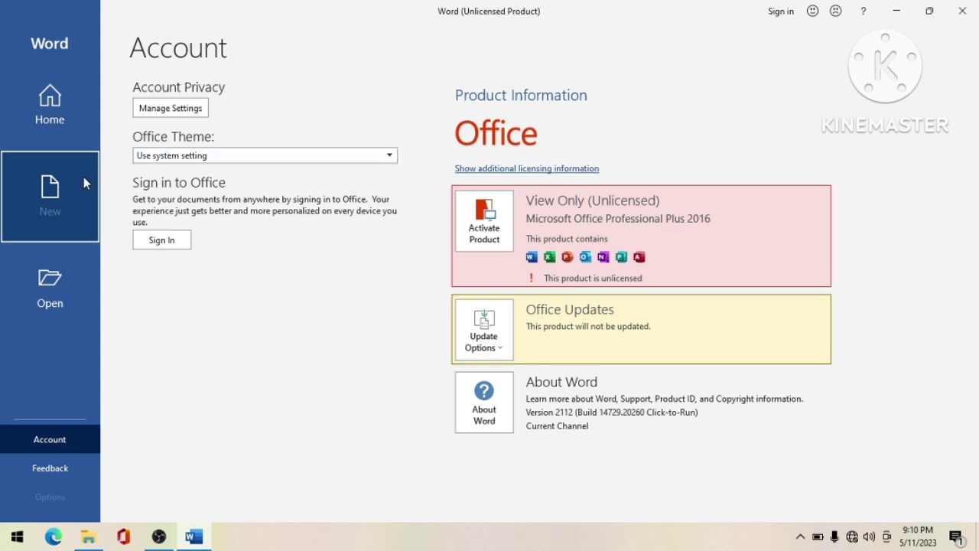
pyautogui.click(75, 146)
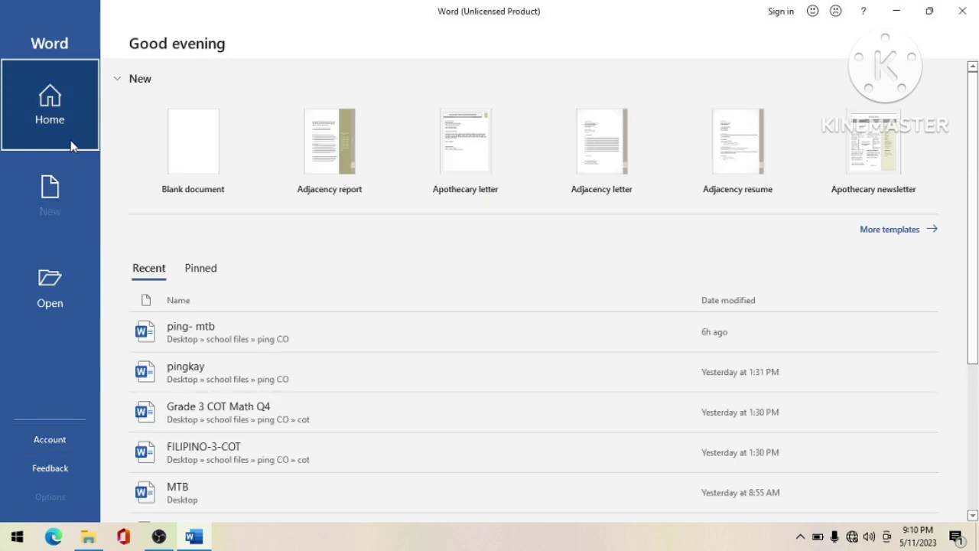
pyautogui.click(196, 146)
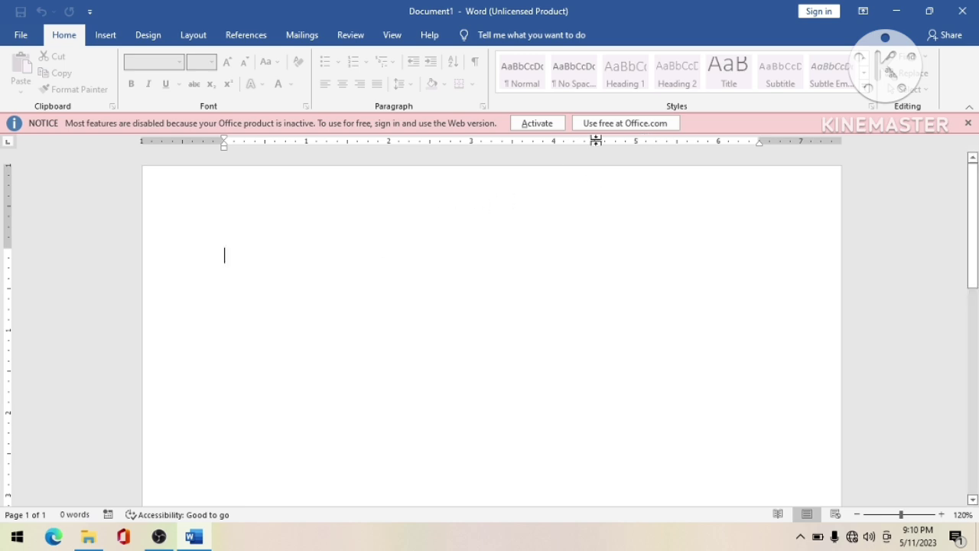
# Check whether the insert, design, layout, references and mailings commands are available in the blank document, closing Word at the end
pyautogui.click(107, 35)
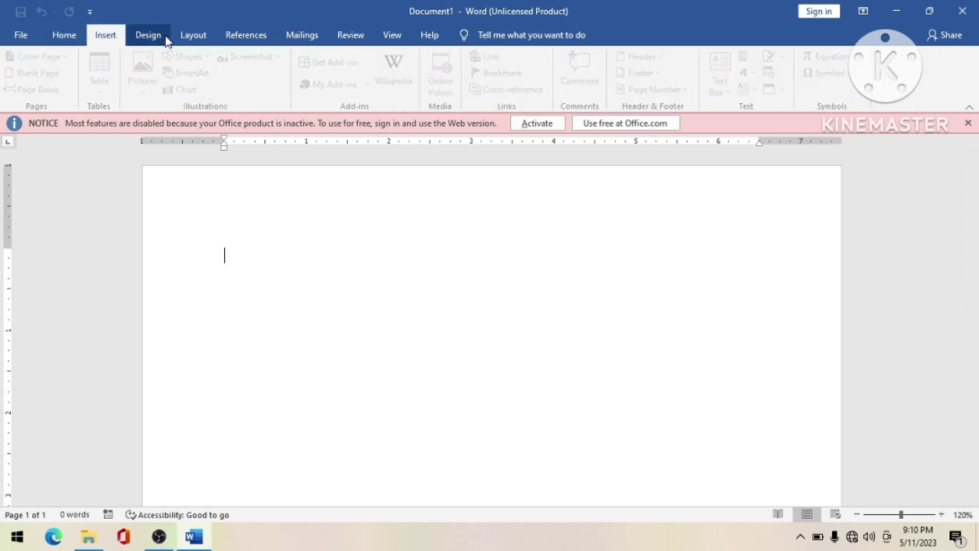
pyautogui.click(148, 36)
pyautogui.click(196, 37)
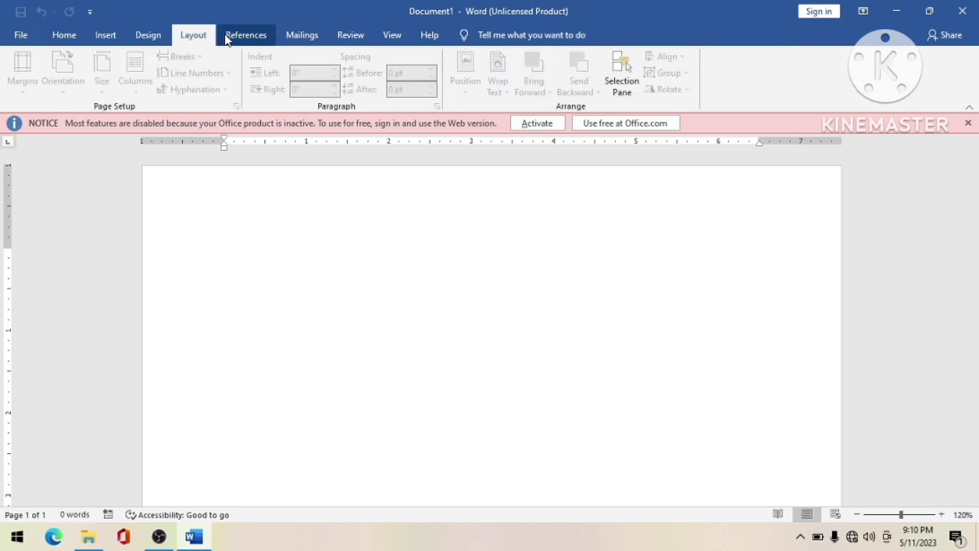
pyautogui.click(246, 37)
pyautogui.click(301, 37)
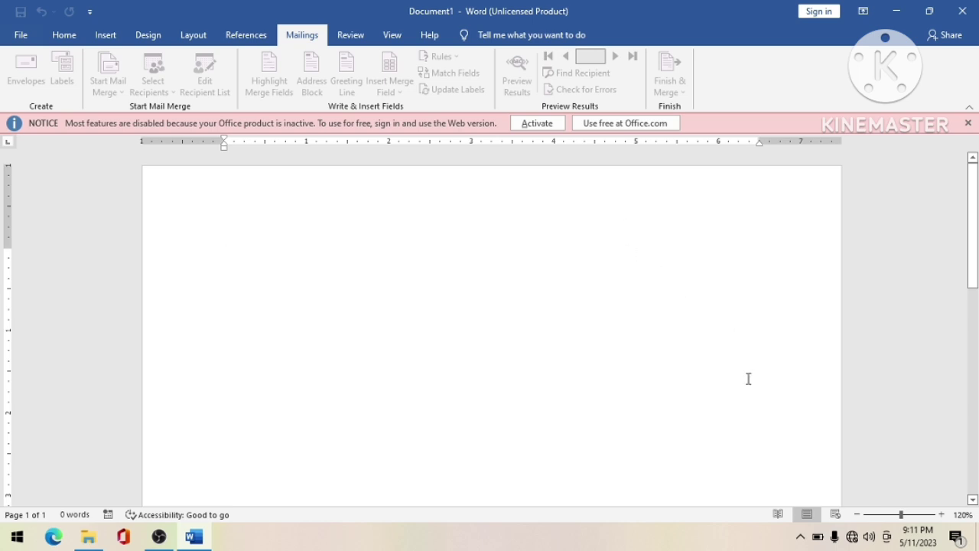
pyautogui.click(962, 11)
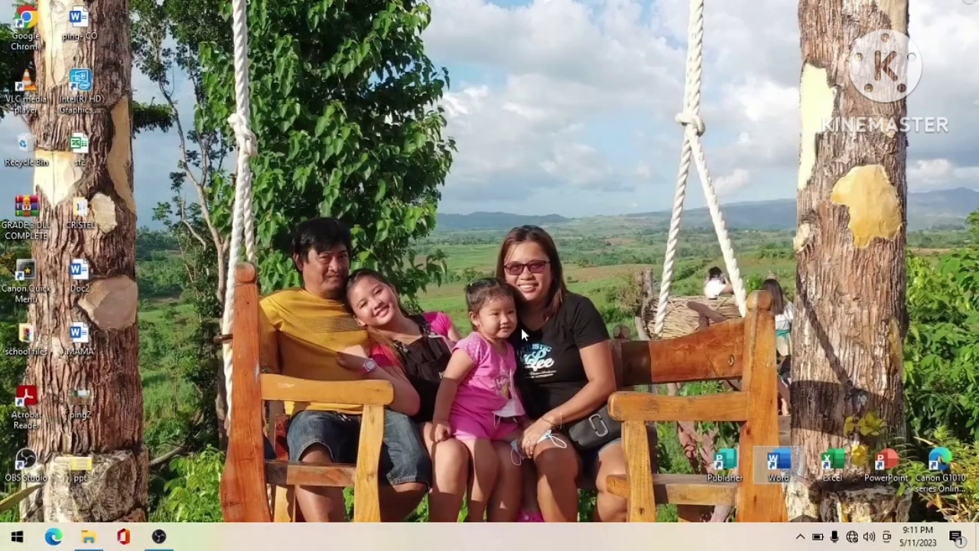
# Switch to Windows Security and turn off Real-time protection in the virus and threat protection settings
pyautogui.click(800, 537)
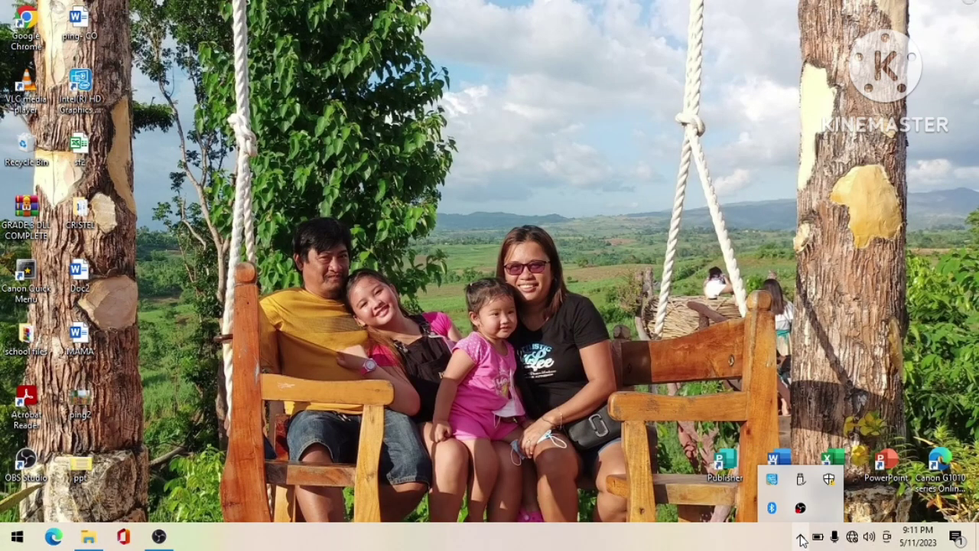
pyautogui.click(828, 480)
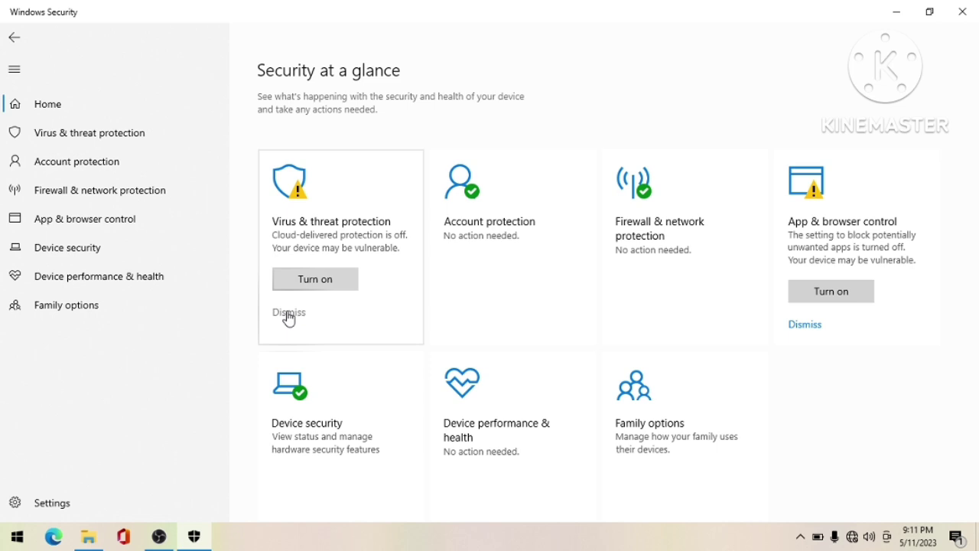
pyautogui.click(137, 140)
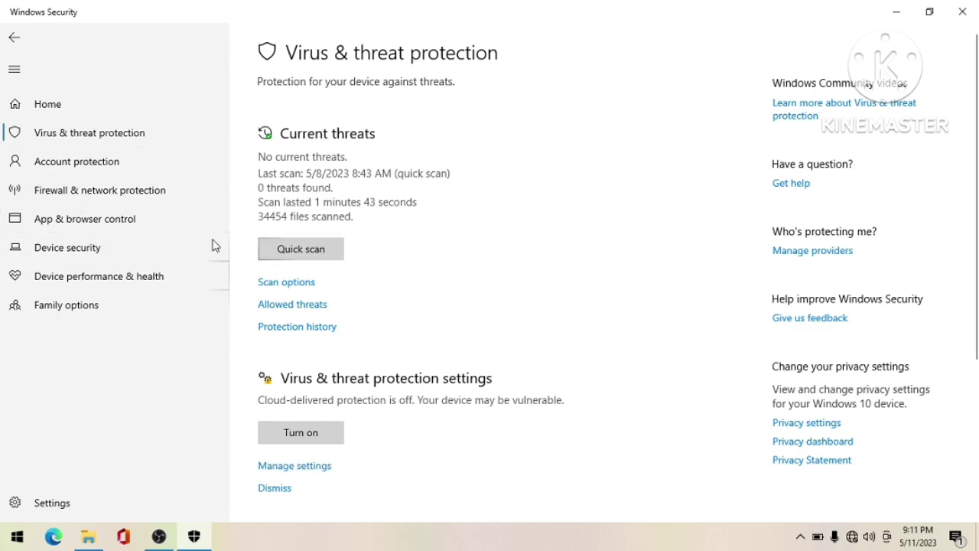
pyautogui.click(280, 466)
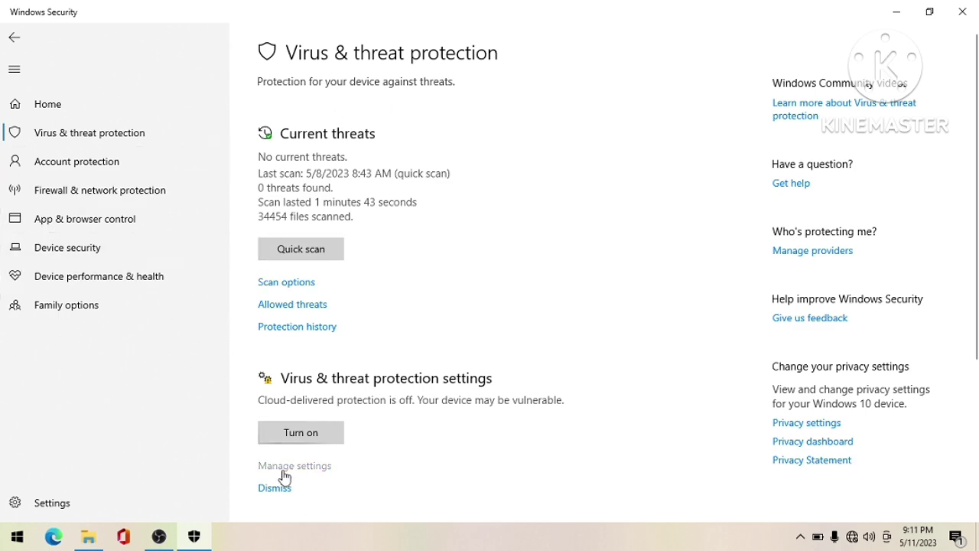
pyautogui.click(276, 225)
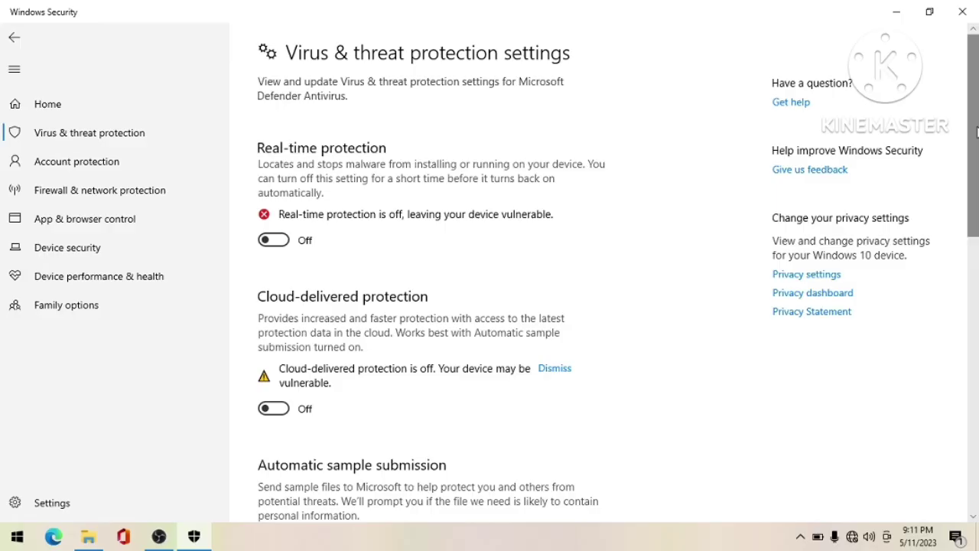
# Review the remaining virus and threat protection settings, dismissing the security notification, and minimize Windows Security
pyautogui.moveTo(977, 131); pyautogui.dragTo(973, 346)
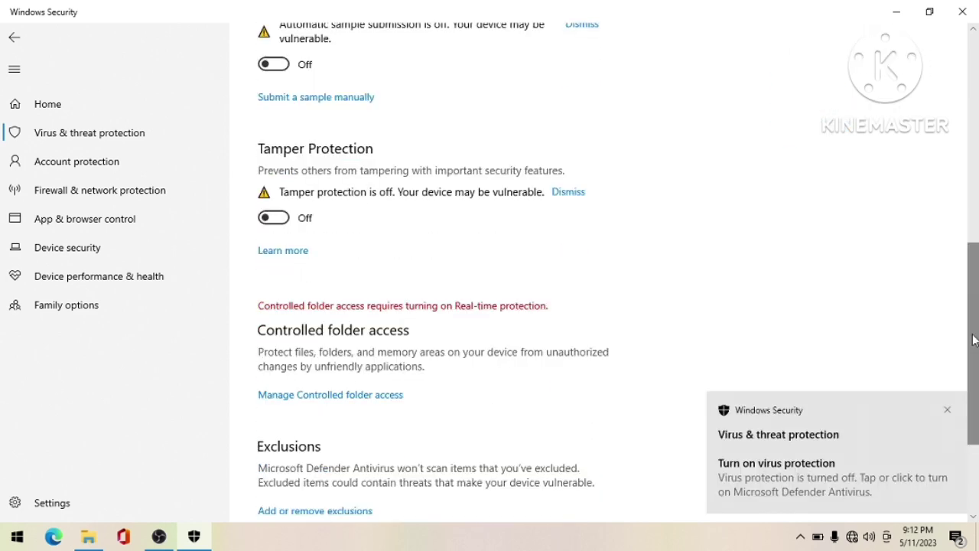
pyautogui.click(948, 413)
pyautogui.scroll(-3, 973, 344)
pyautogui.moveTo(973, 367); pyautogui.dragTo(962, 251)
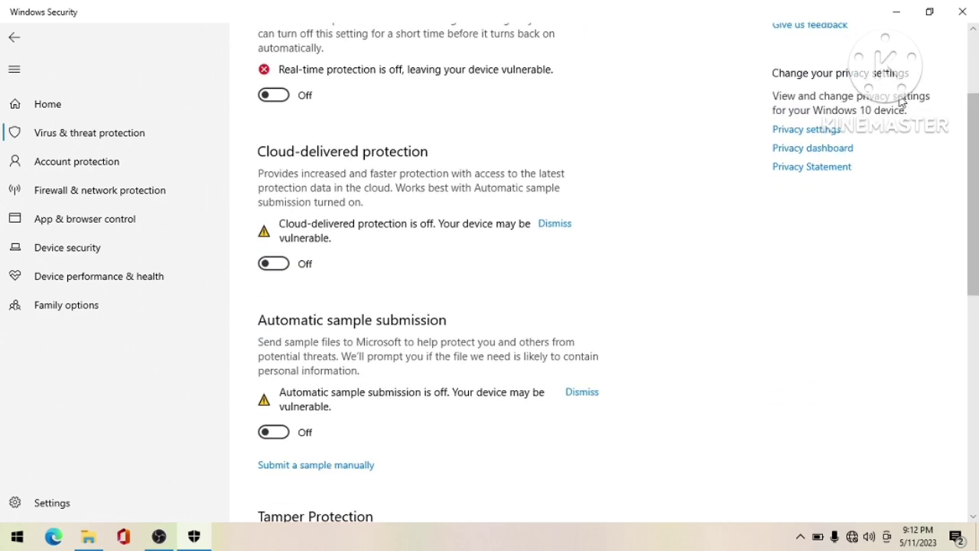
pyautogui.click(900, 16)
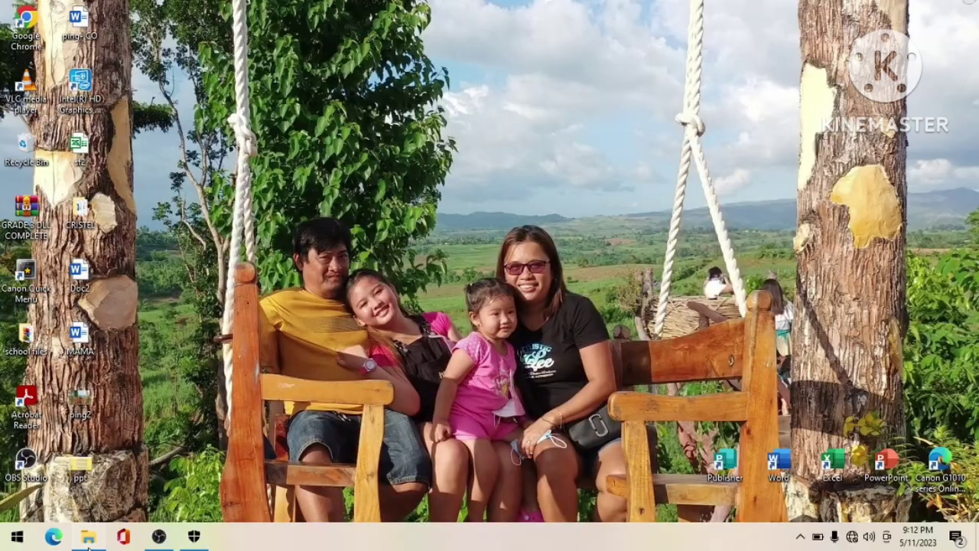
# Switch to File Explorer and open the "Activator - Copy" folder on Local Disk (D:)
pyautogui.click(88, 539)
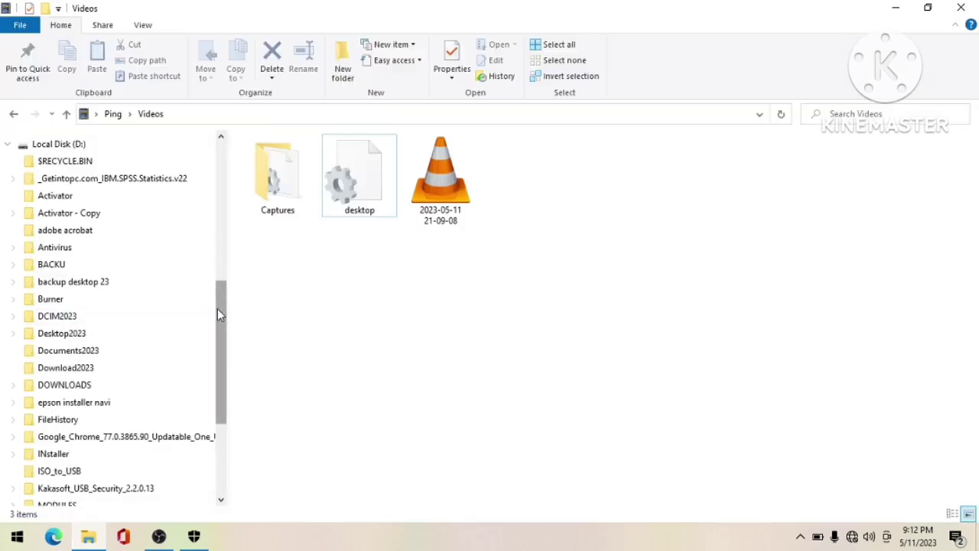
pyautogui.moveTo(217, 308); pyautogui.dragTo(214, 224)
pyautogui.click(59, 351)
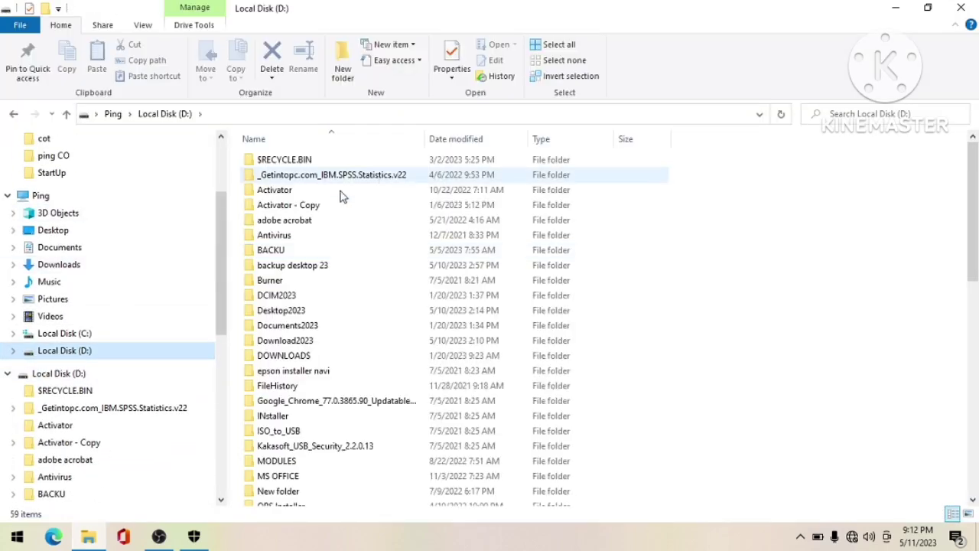
pyautogui.doubleClick(289, 206)
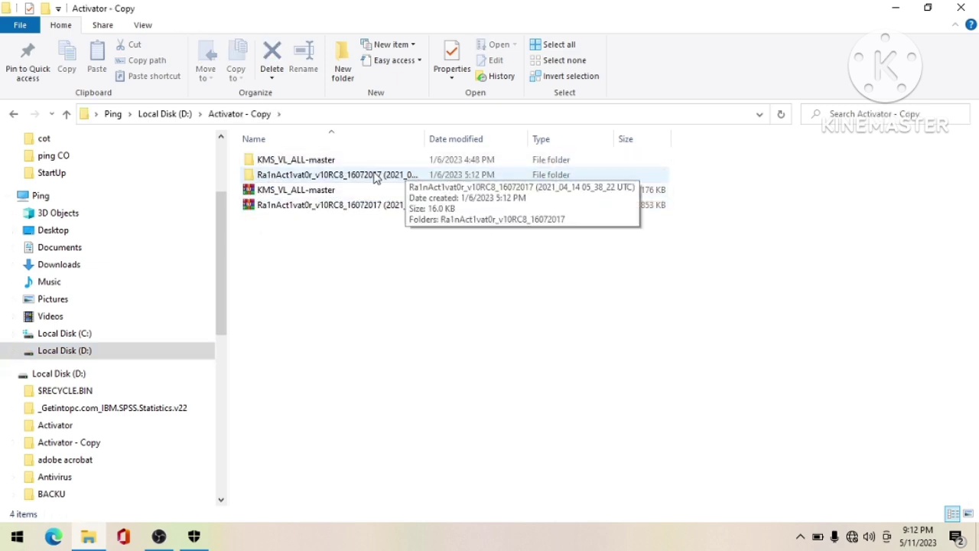
# Inspect the contents of the nested Ra1nAct1vat0r_v10RC8_16072017 folders and return to the "Activator - Copy" folder
pyautogui.click(328, 180)
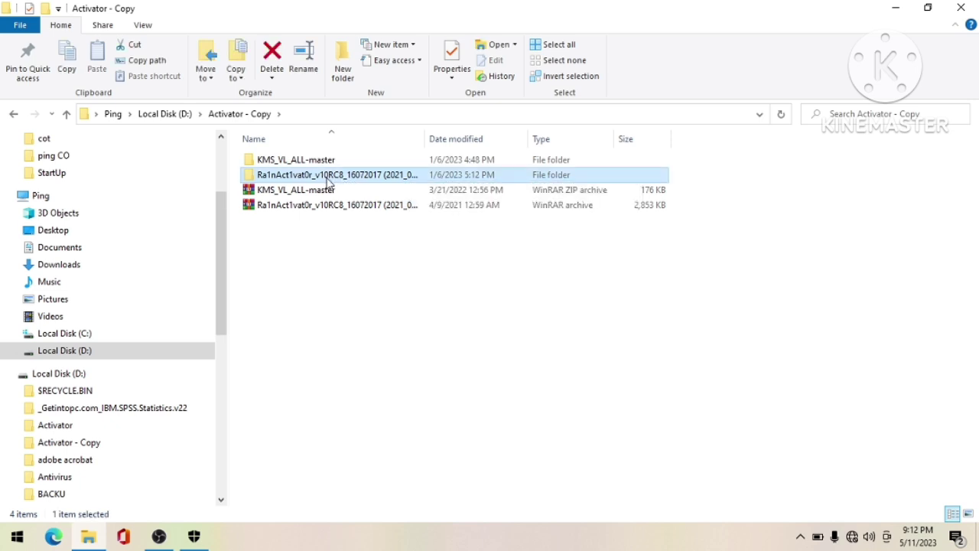
pyautogui.doubleClick(327, 181)
pyautogui.doubleClick(317, 160)
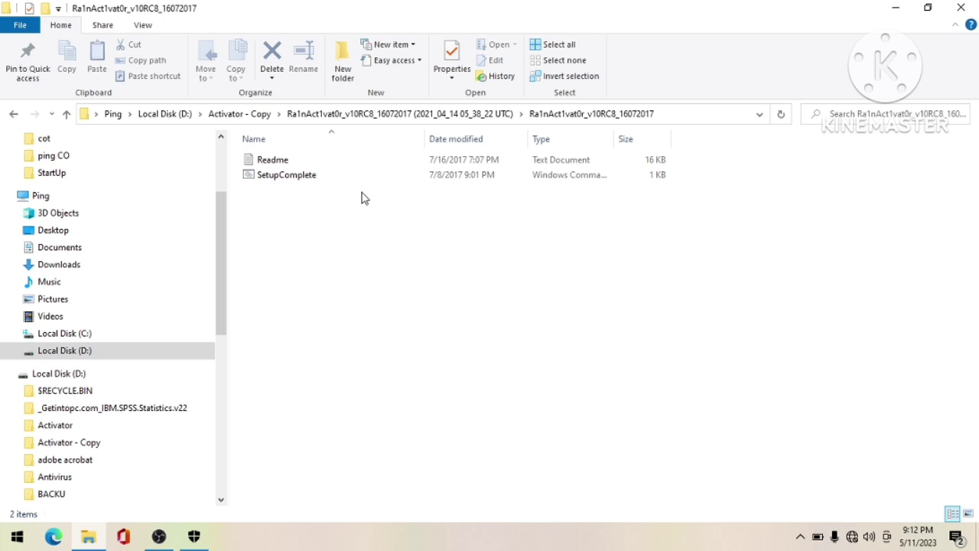
pyautogui.click(66, 115)
pyautogui.click(67, 117)
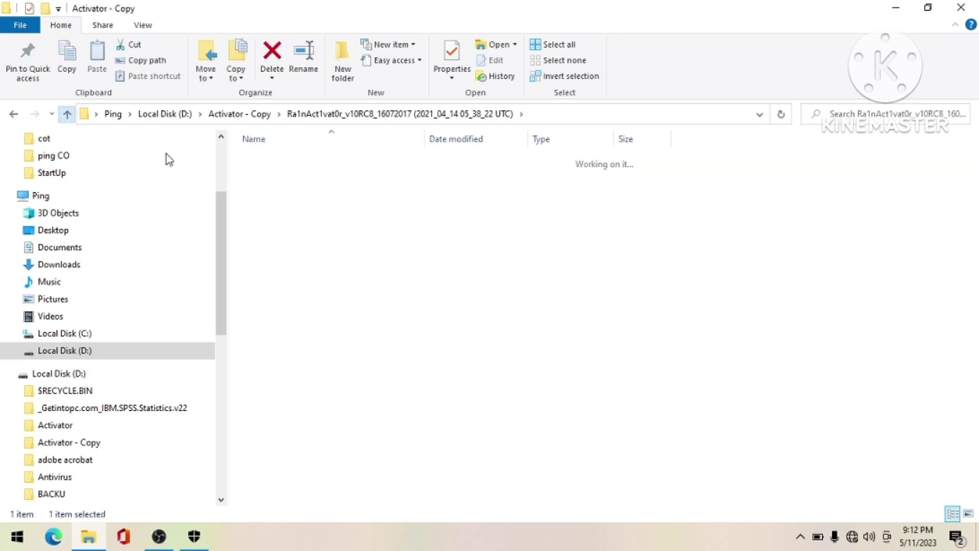
# Extract the Ra1nAct1vat0r_v10RC8_16072017 archive into its same-named folder, replacing all existing files
pyautogui.click(287, 213)
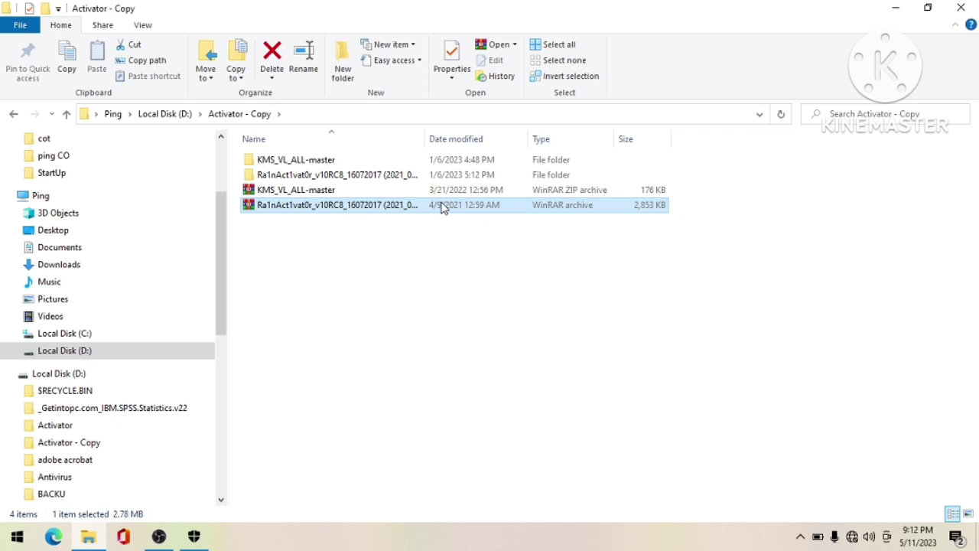
pyautogui.rightClick(336, 208)
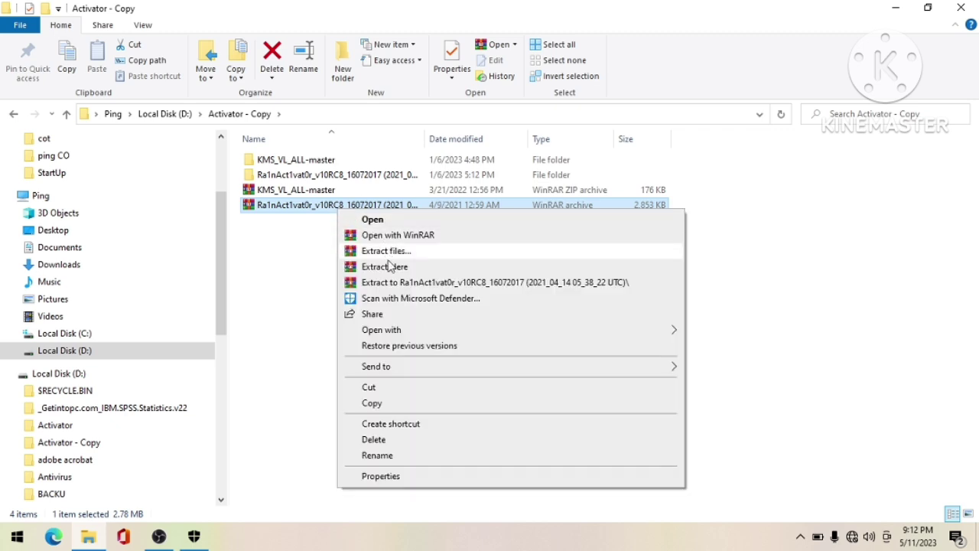
pyautogui.click(391, 285)
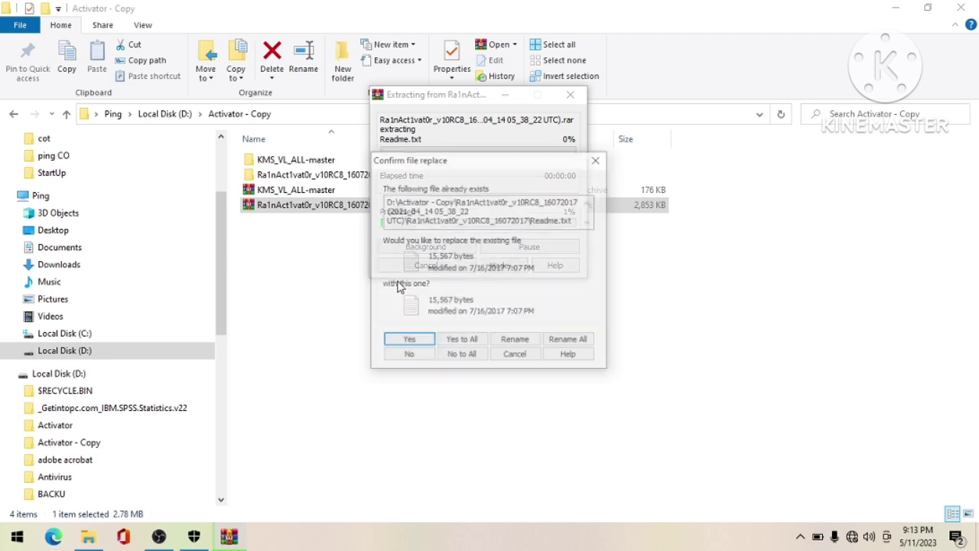
pyautogui.click(463, 344)
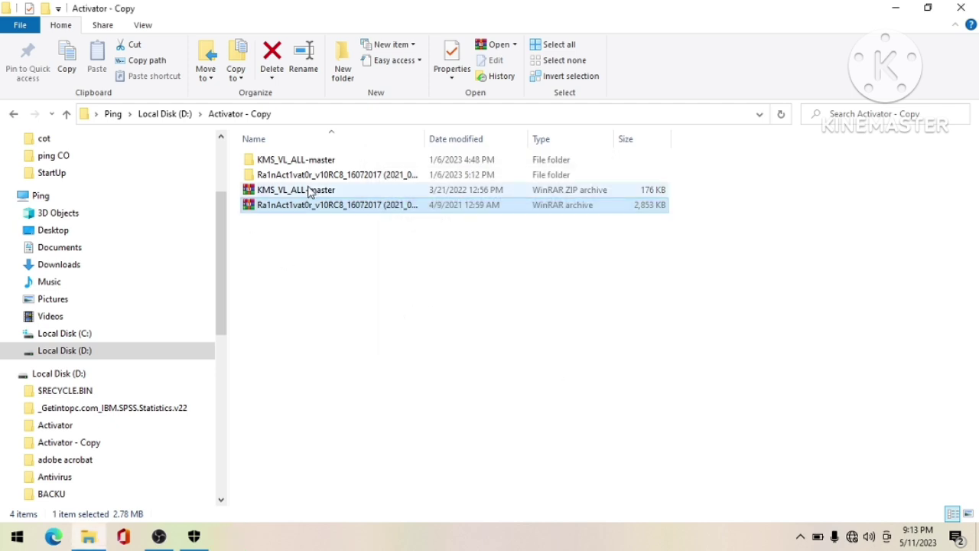
# Check the extracted Ra1nAct1vat0r_v10RC8_16072017 folder for the Activator application and go back to "Activator - Copy"
pyautogui.doubleClick(314, 175)
pyautogui.doubleClick(296, 162)
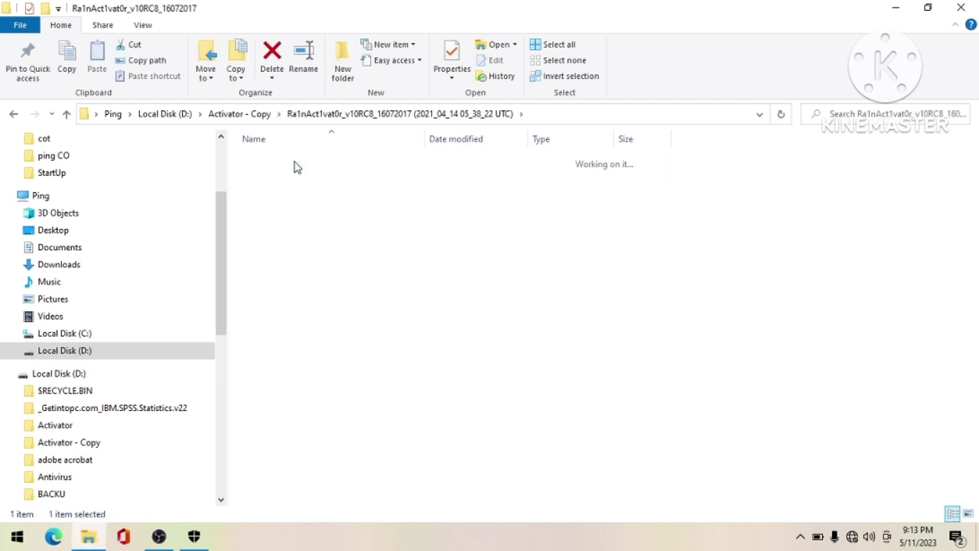
pyautogui.click(392, 164)
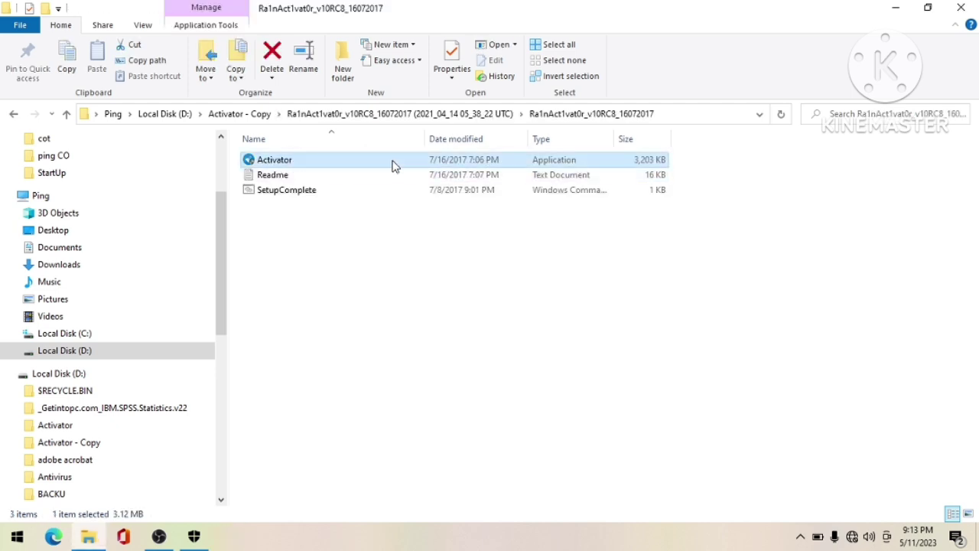
pyautogui.click(67, 115)
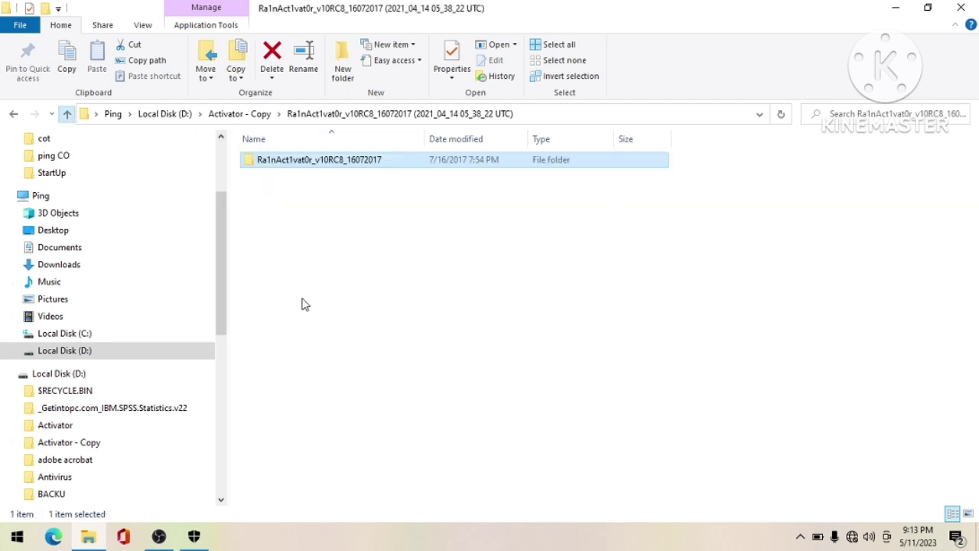
pyautogui.click(66, 114)
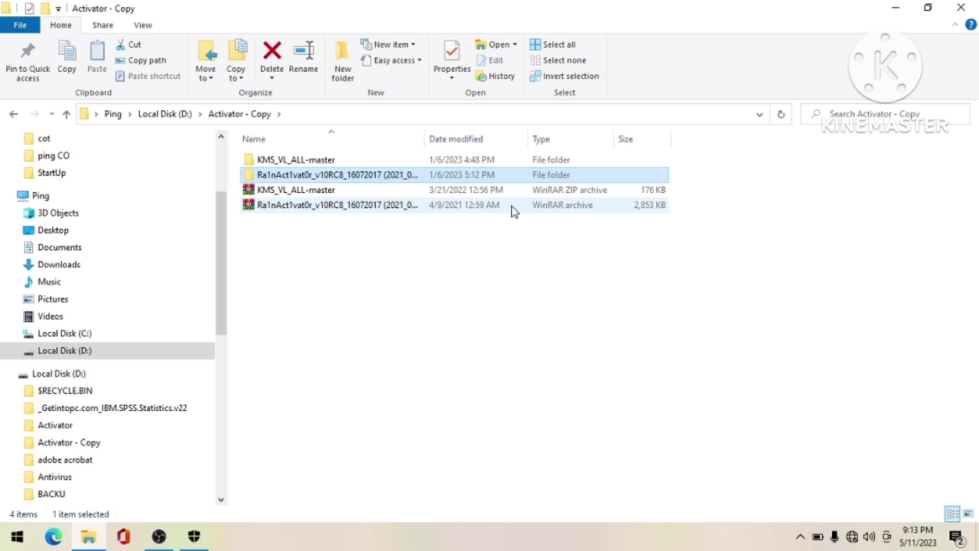
# Open the inner Ra1nAct1vat0r_v10RC8_16072017 folder and select the Activator application
pyautogui.rightClick(421, 208)
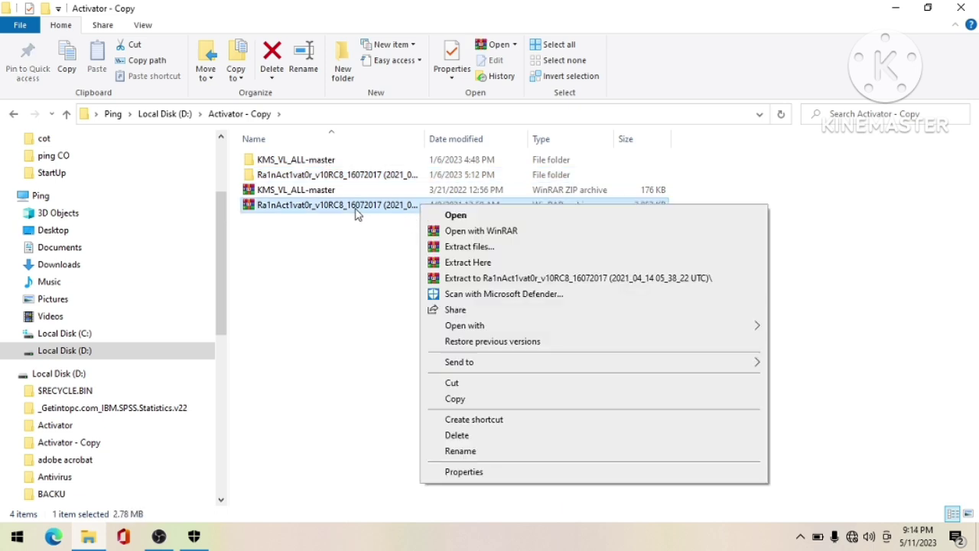
pyautogui.doubleClick(327, 176)
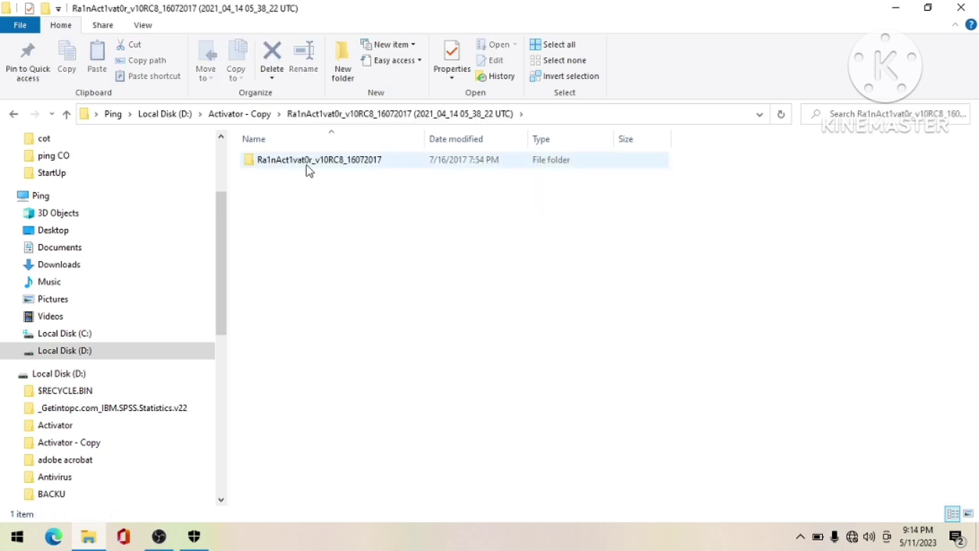
pyautogui.doubleClick(315, 164)
pyautogui.click(313, 165)
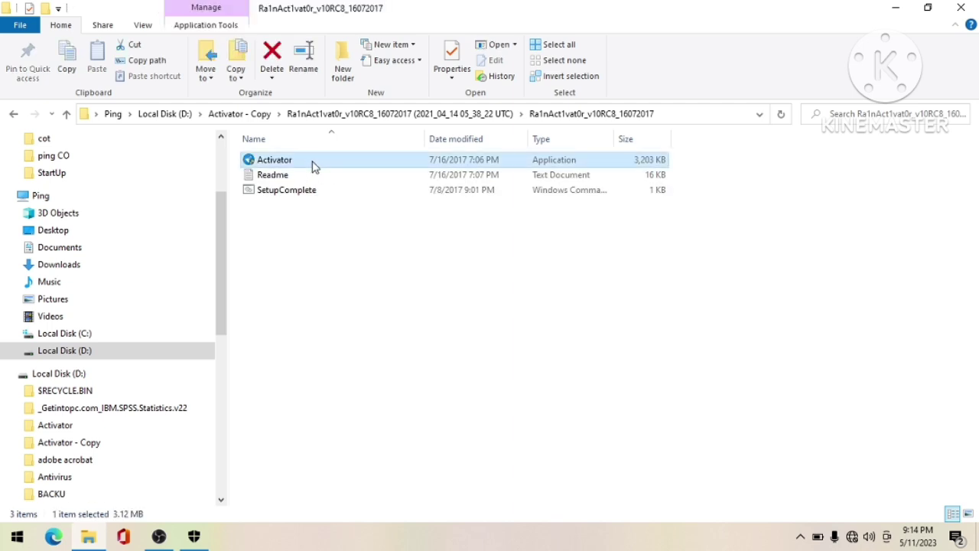
# Launch the Activator application and run its Office KMS Activation option
pyautogui.rightClick(339, 167)
pyautogui.click(373, 190)
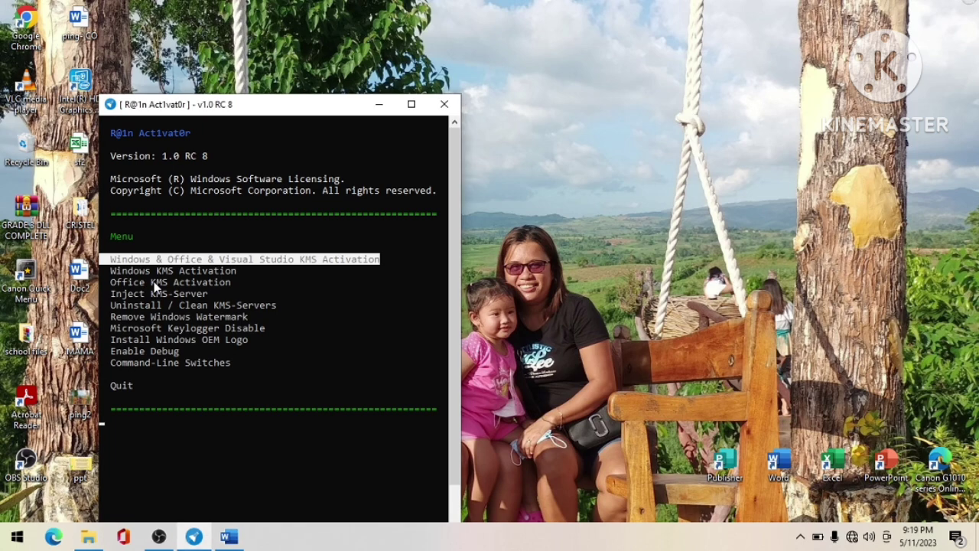
pyautogui.press('Down')
pyautogui.press('Down')
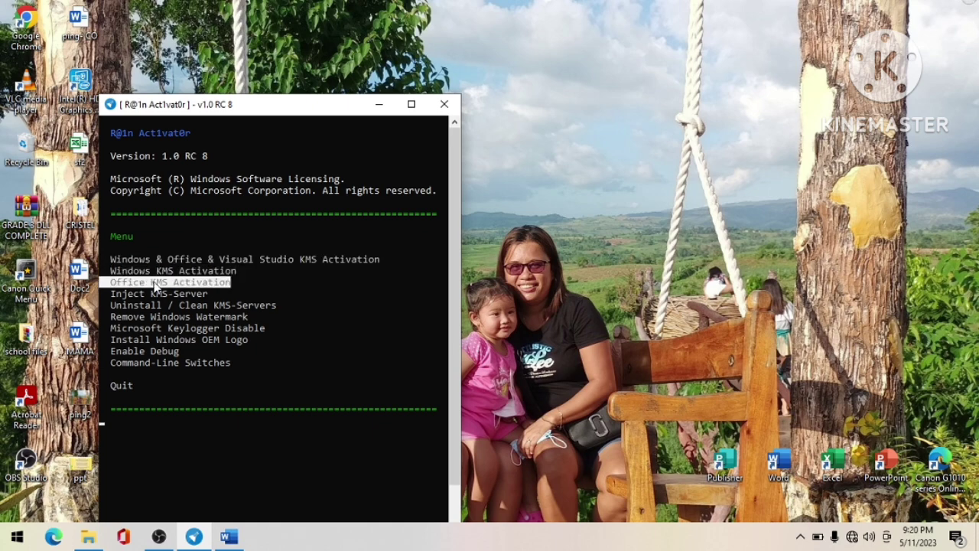
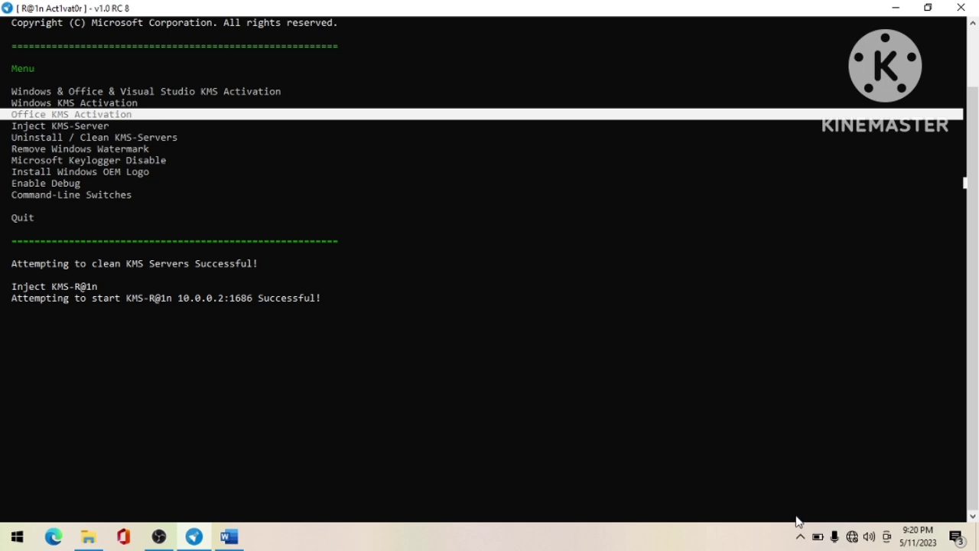
# Check the hidden system tray icons and Word's licence status while the activation runs, and minimize Word
pyautogui.click(803, 540)
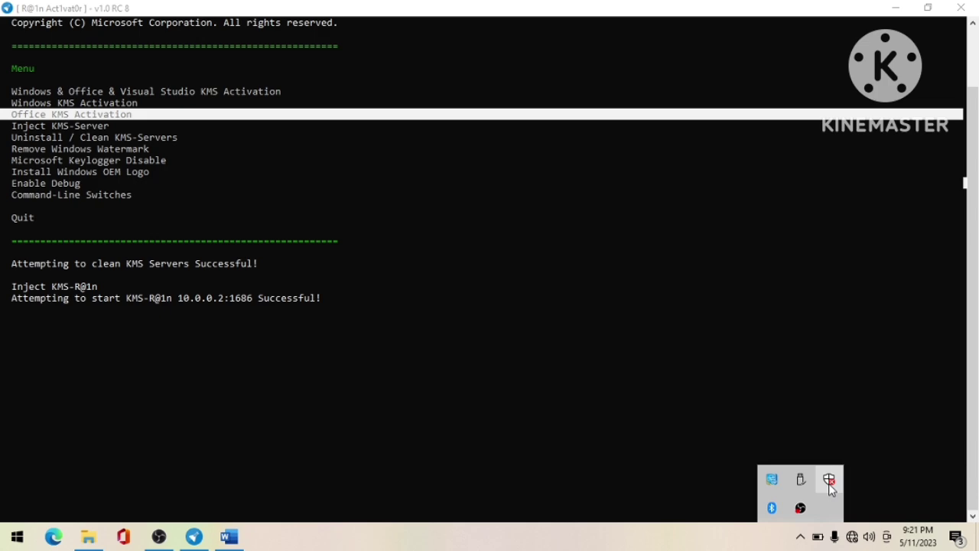
pyautogui.click(226, 536)
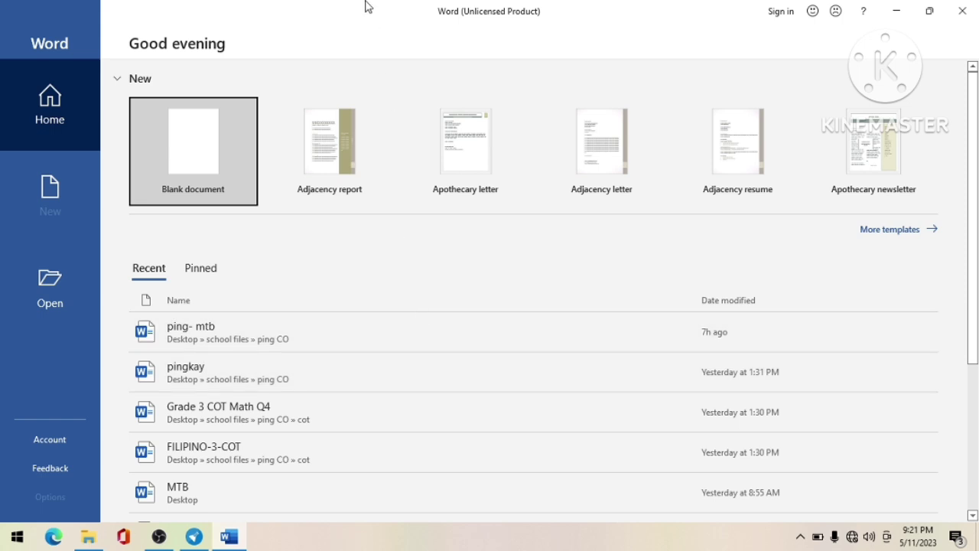
pyautogui.click(895, 7)
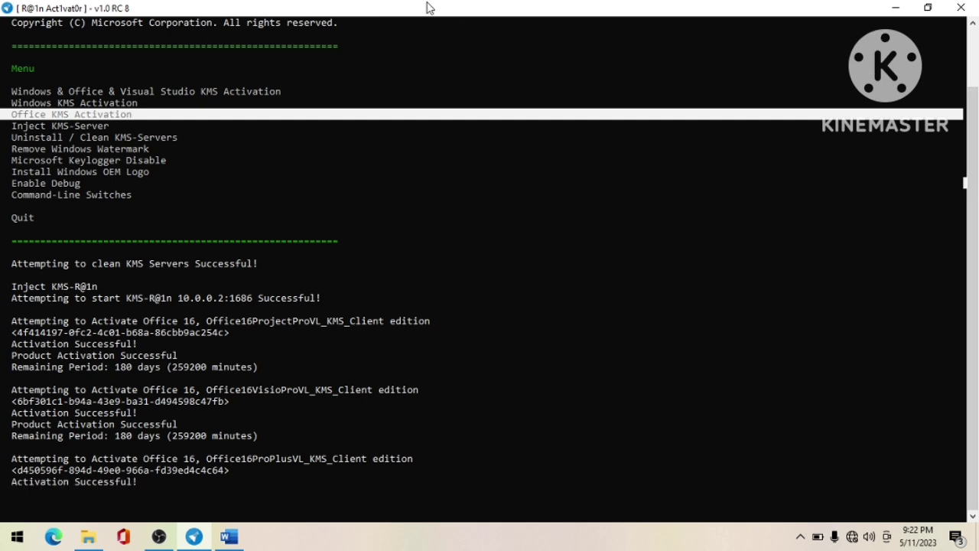
# Minimize the activator window, recheck the licence status in Word's title and close Word
pyautogui.click(890, 9)
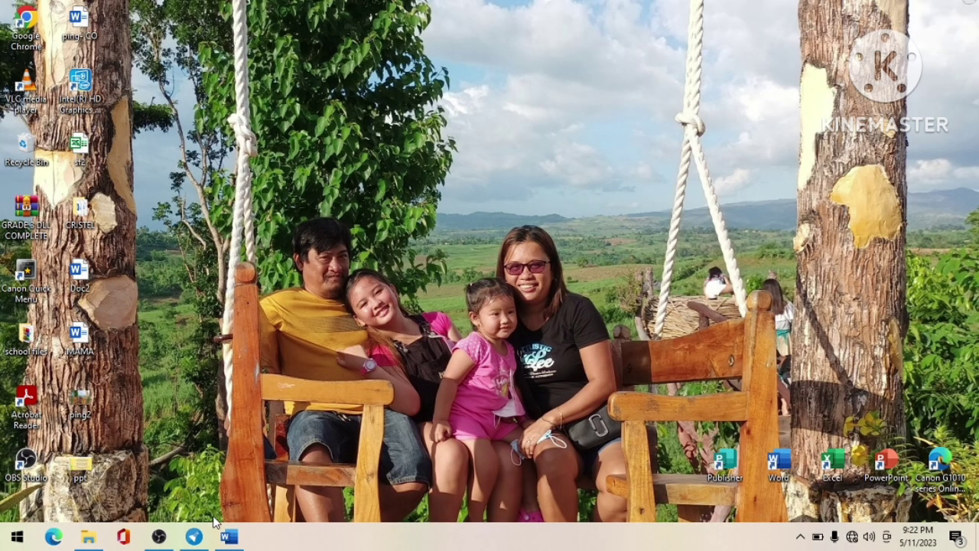
pyautogui.click(238, 544)
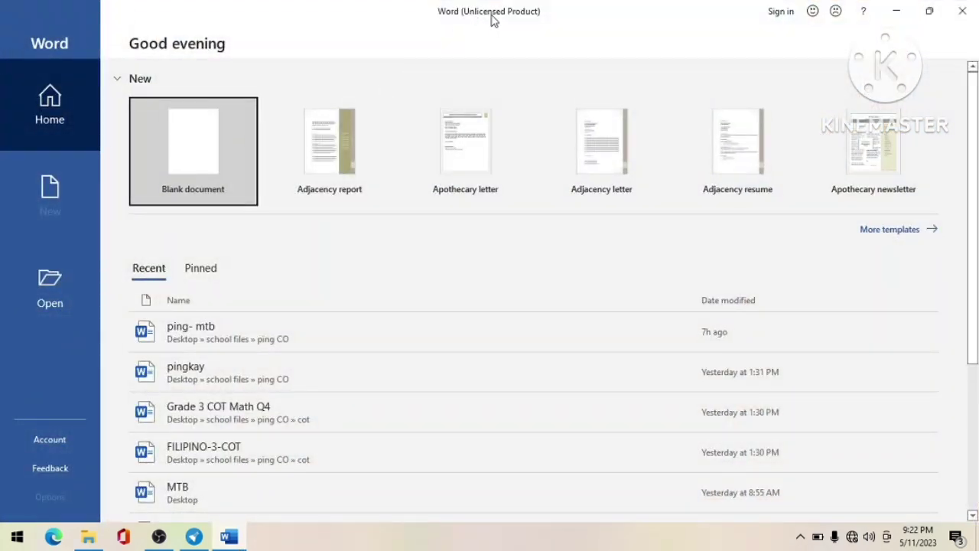
pyautogui.click(968, 8)
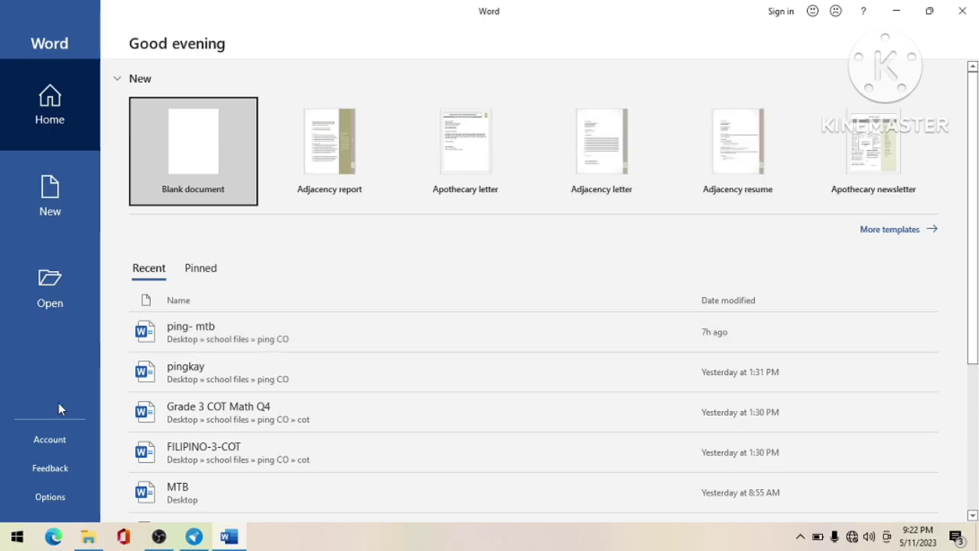
# Look at the activator's main menu, minimize it and check the product activation information on Word's Account page
pyautogui.click(198, 537)
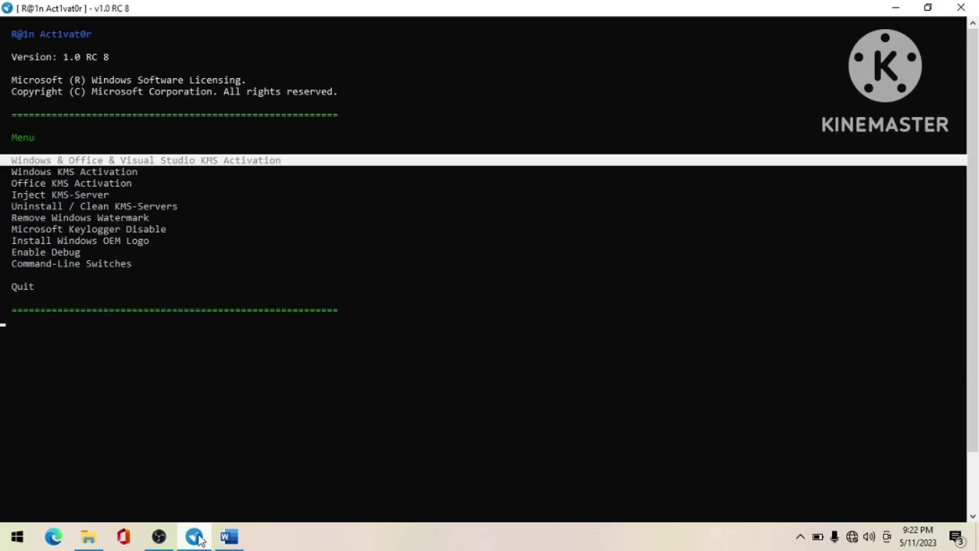
pyautogui.click(896, 8)
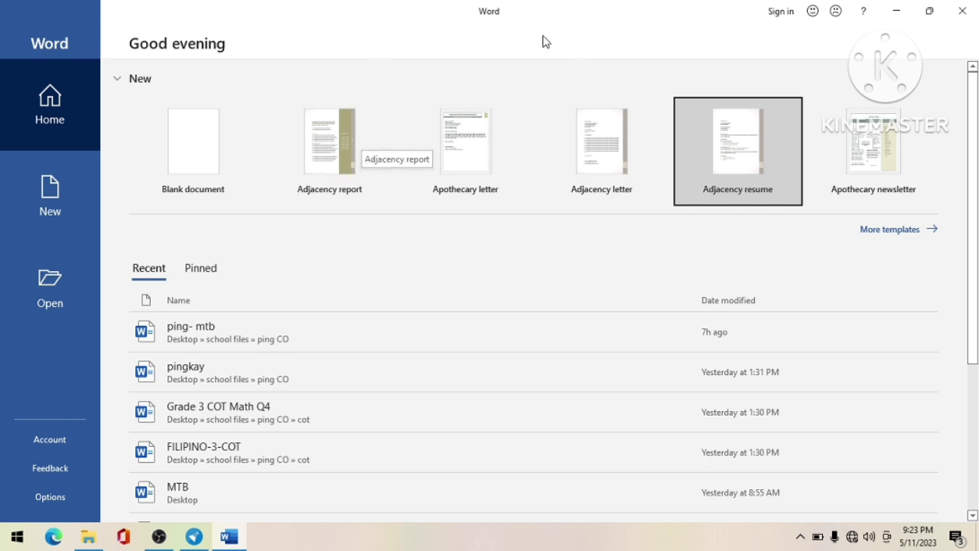
pyautogui.click(43, 436)
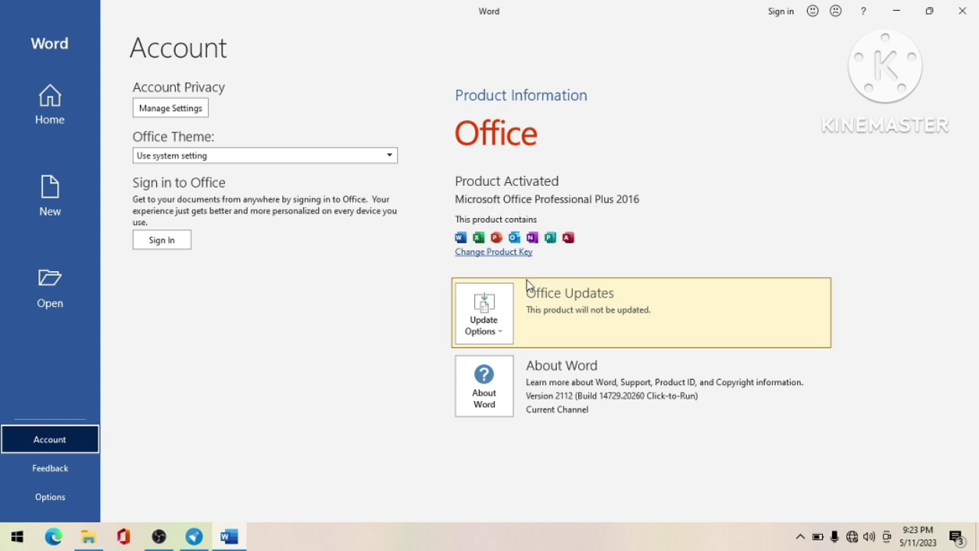
# Create a blank Word document and enter the test text "wewew"
pyautogui.click(63, 175)
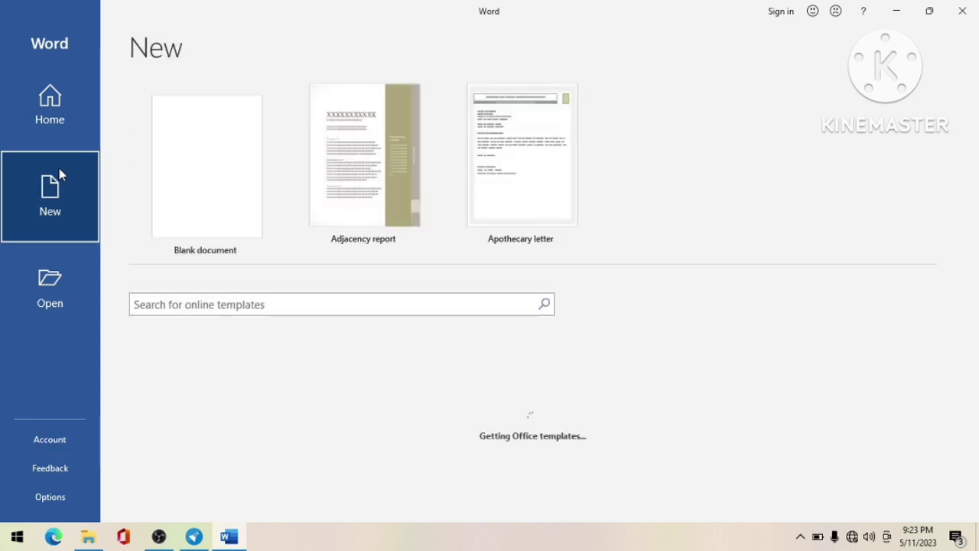
pyautogui.click(189, 153)
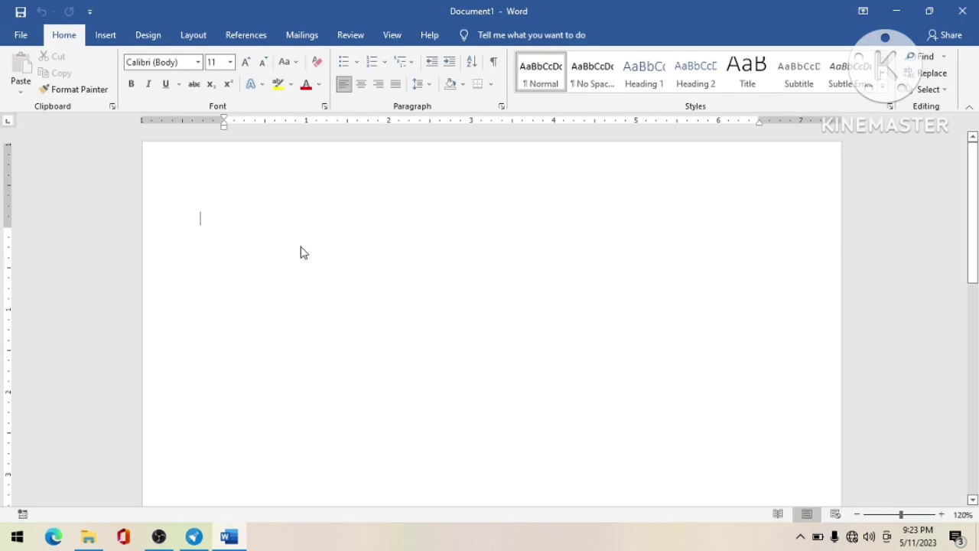
pyautogui.write('wewew')
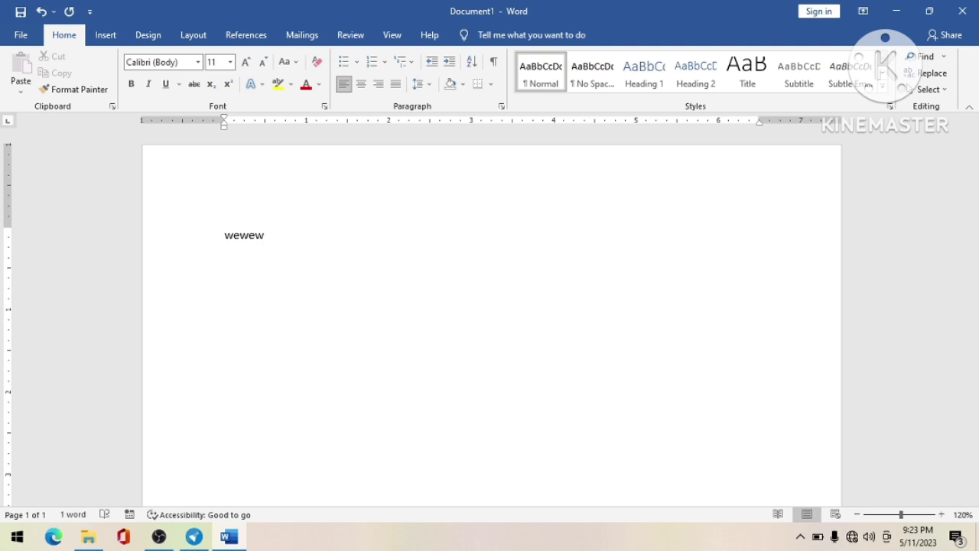
# Review the file options and the Insert and Design commands in the test document, and close it without saving
pyautogui.click(21, 35)
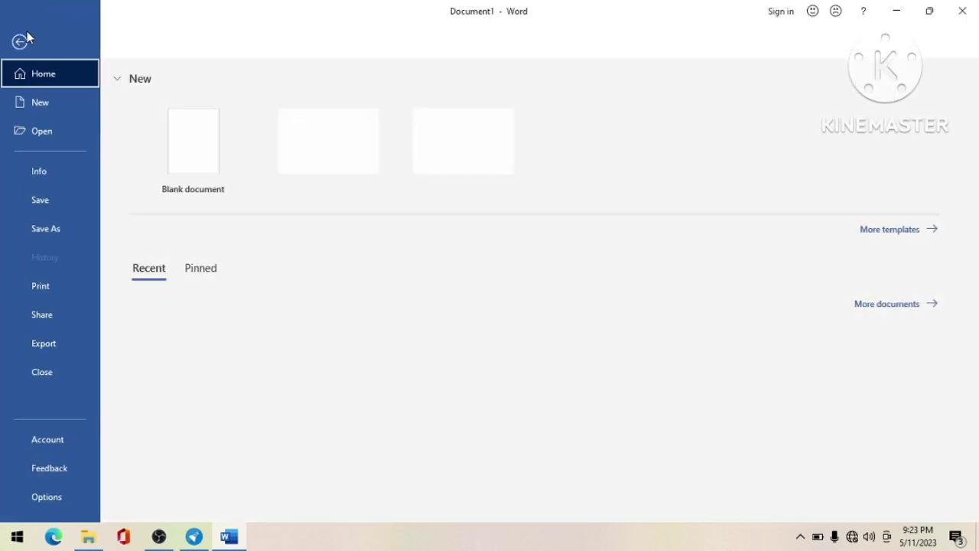
pyautogui.click(20, 41)
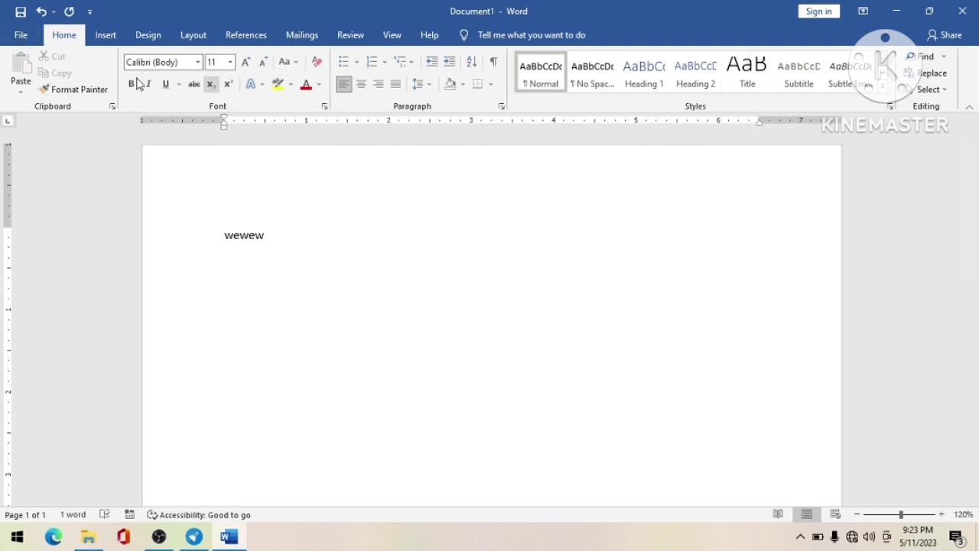
pyautogui.click(106, 35)
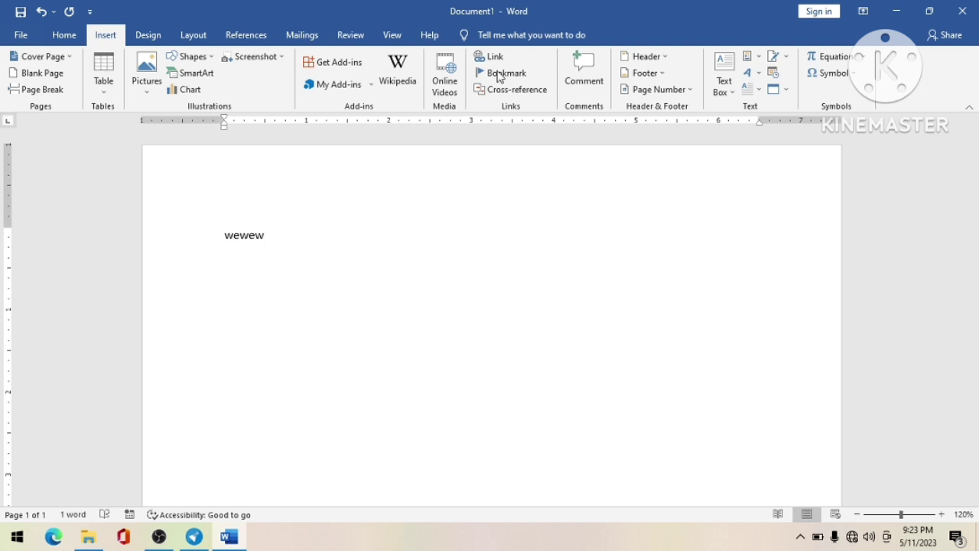
pyautogui.click(142, 35)
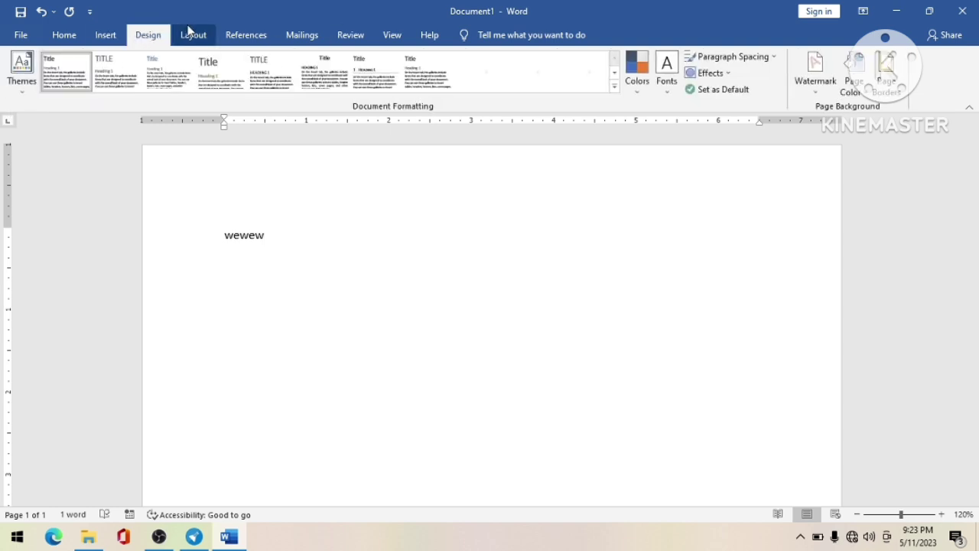
pyautogui.click(105, 35)
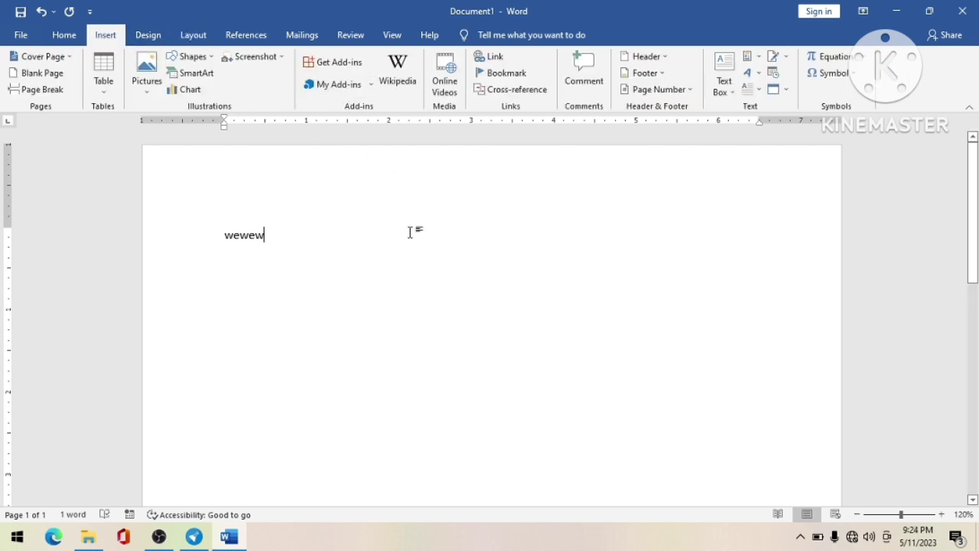
pyautogui.click(962, 11)
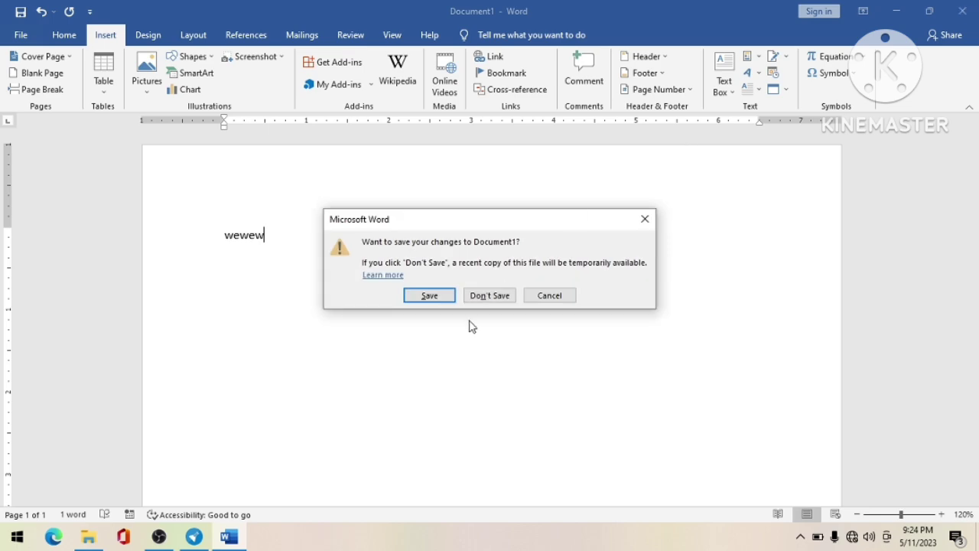
pyautogui.click(487, 298)
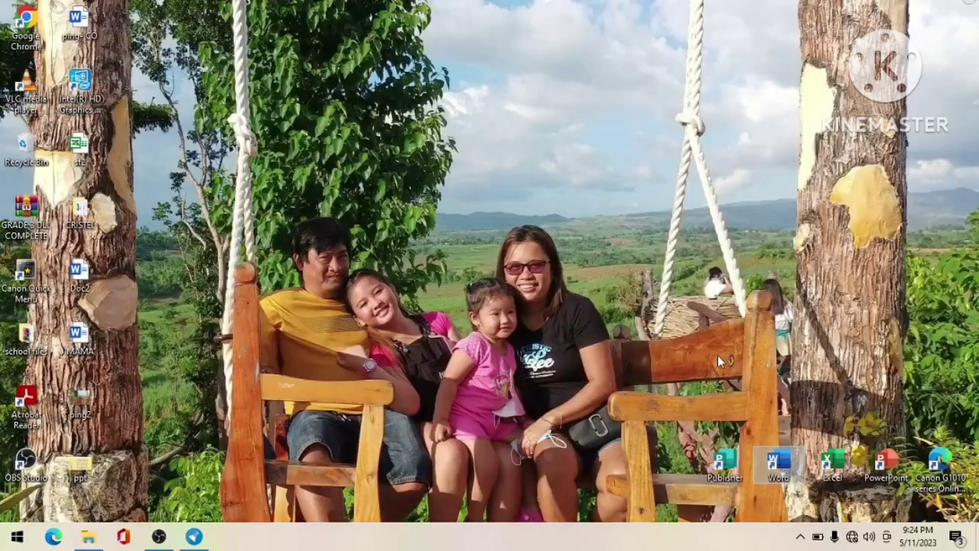
# Open Publisher, check the product activation information on its Account page and close it
pyautogui.click(727, 465)
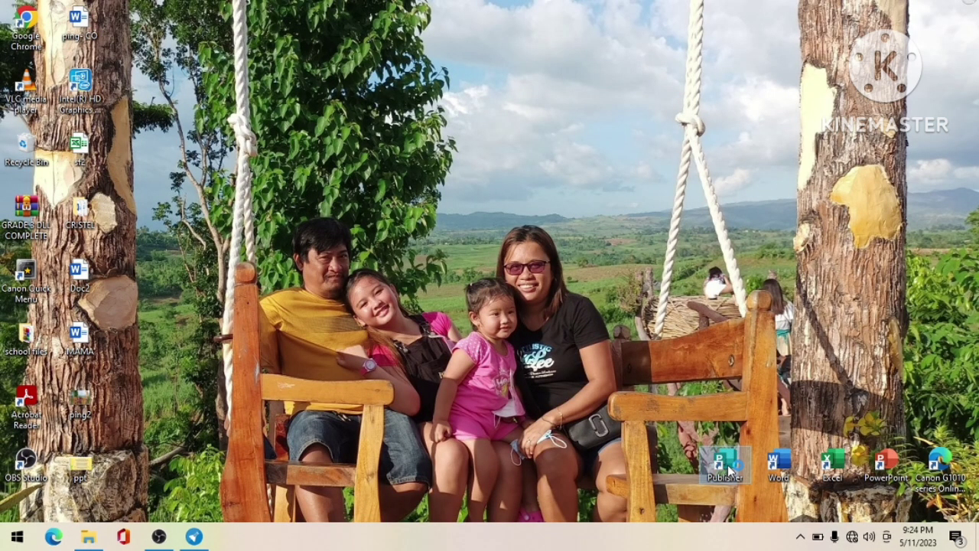
pyautogui.doubleClick(727, 465)
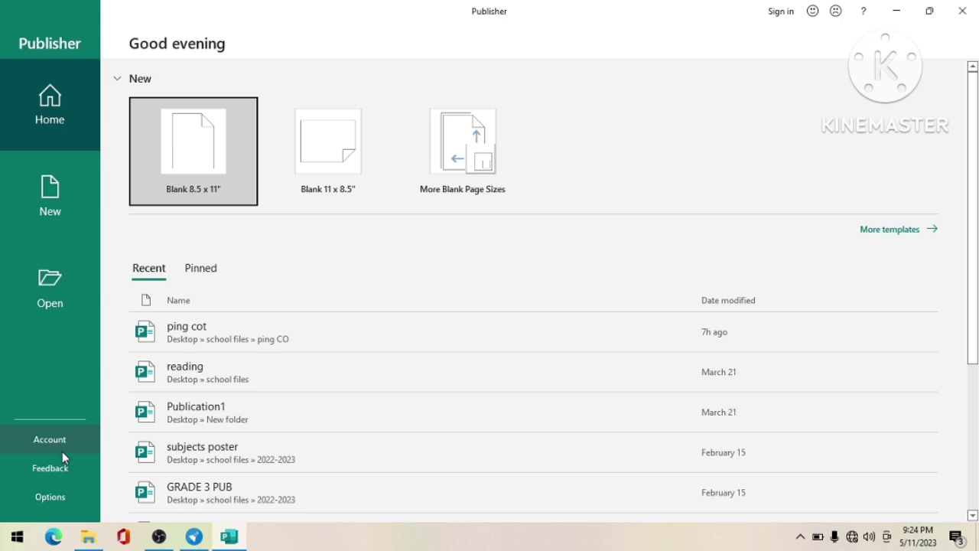
pyautogui.click(62, 451)
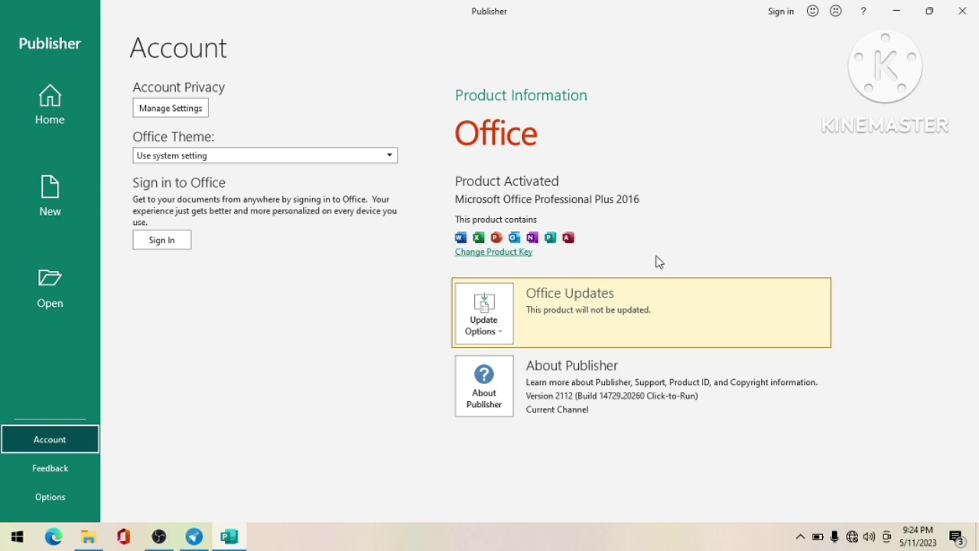
pyautogui.click(975, 6)
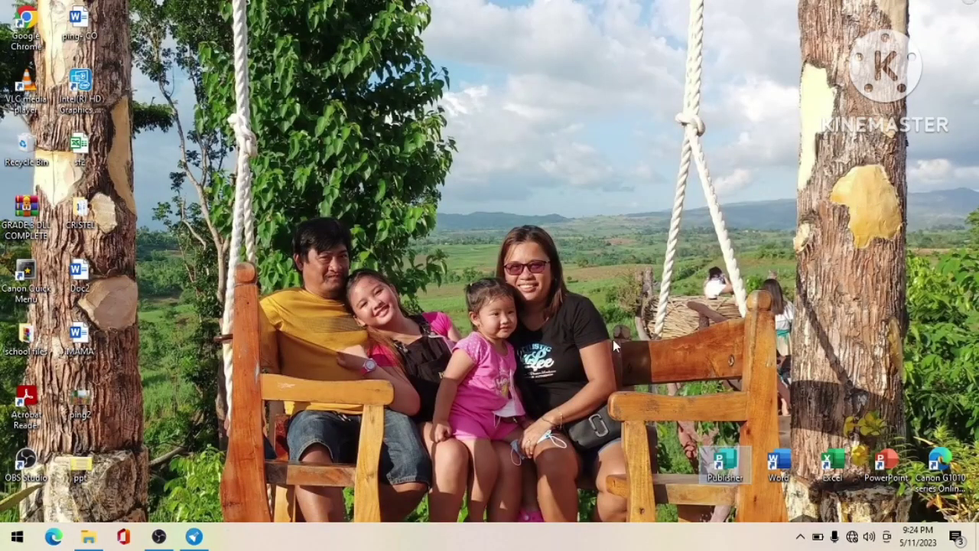
# View the available Wi-Fi networks and dismiss the list without connecting
pyautogui.click(853, 538)
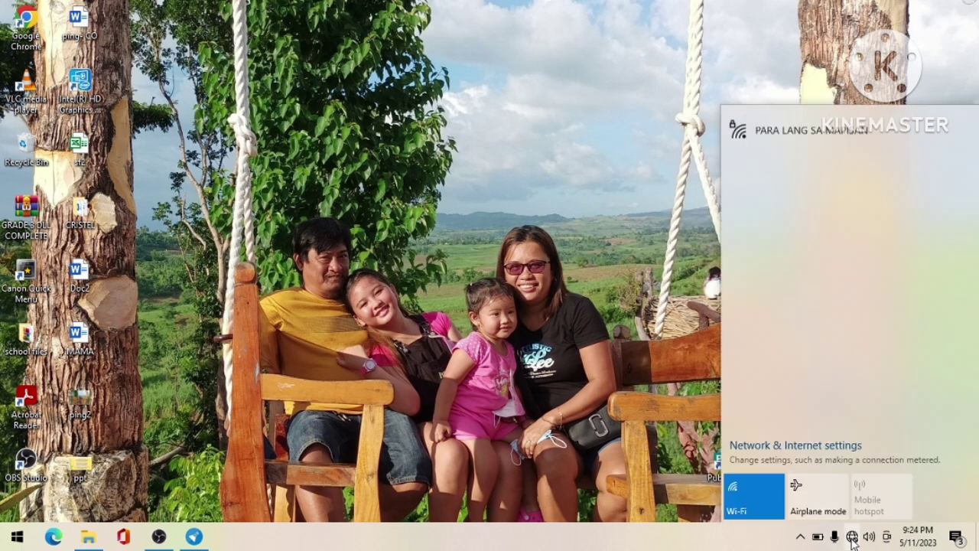
pyautogui.click(821, 131)
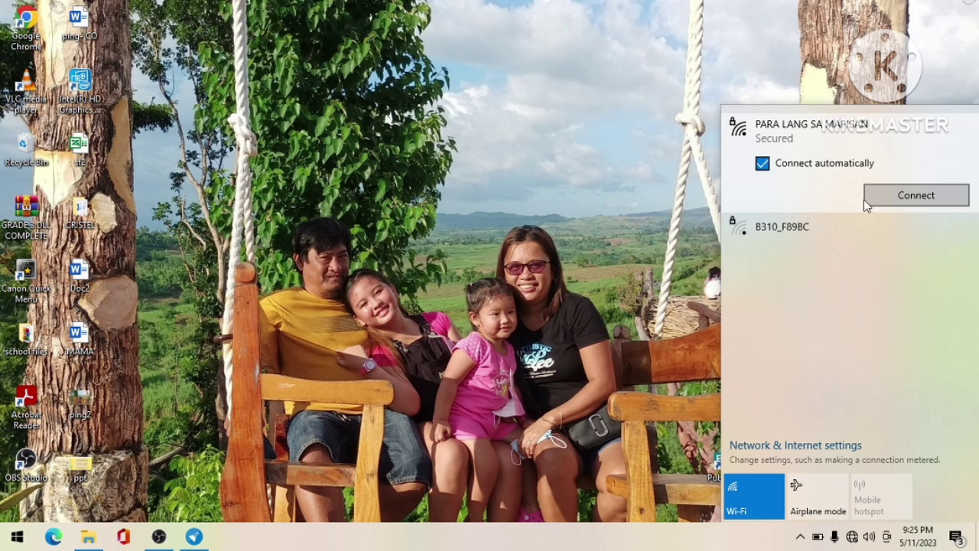
pyautogui.click(662, 191)
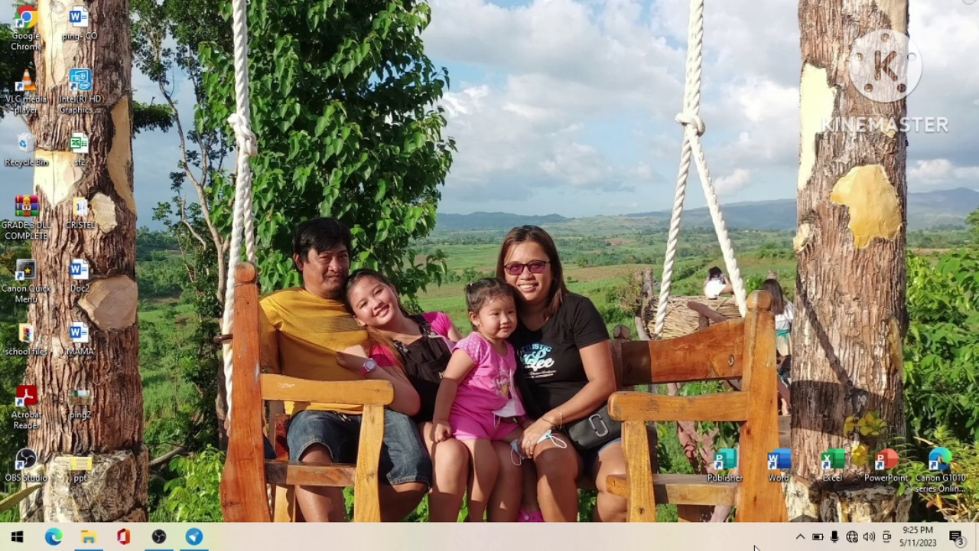
# Open Excel maximized, check the product activation information on its Account page and close it
pyautogui.doubleClick(839, 475)
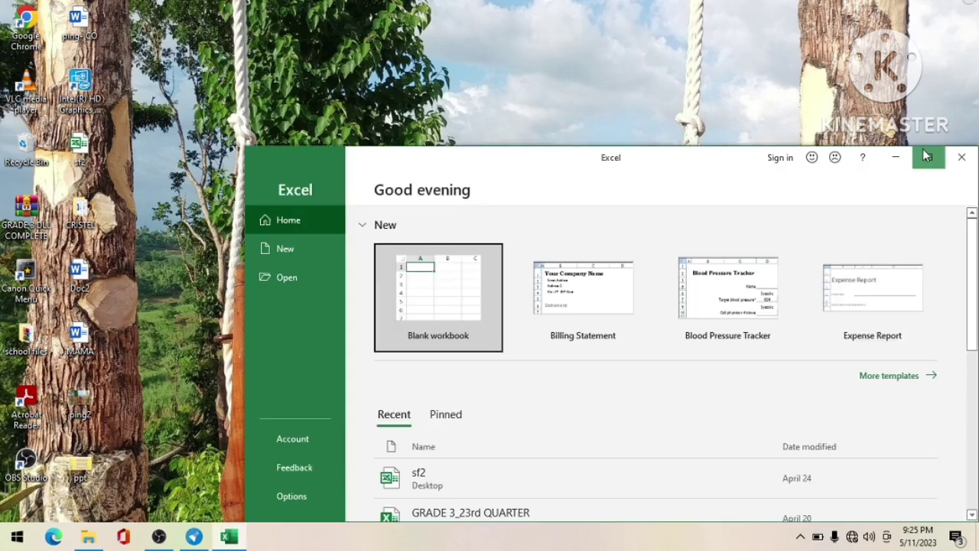
pyautogui.click(928, 155)
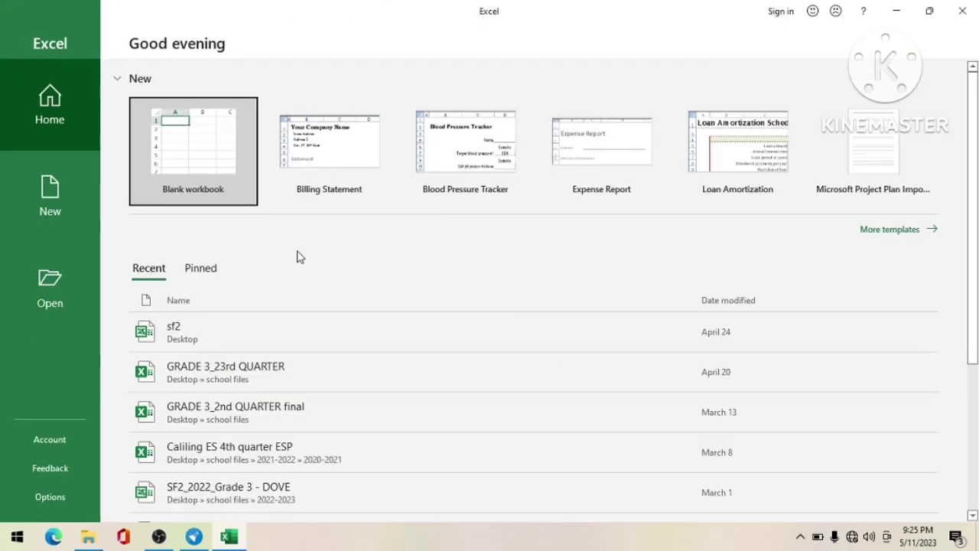
pyautogui.click(45, 434)
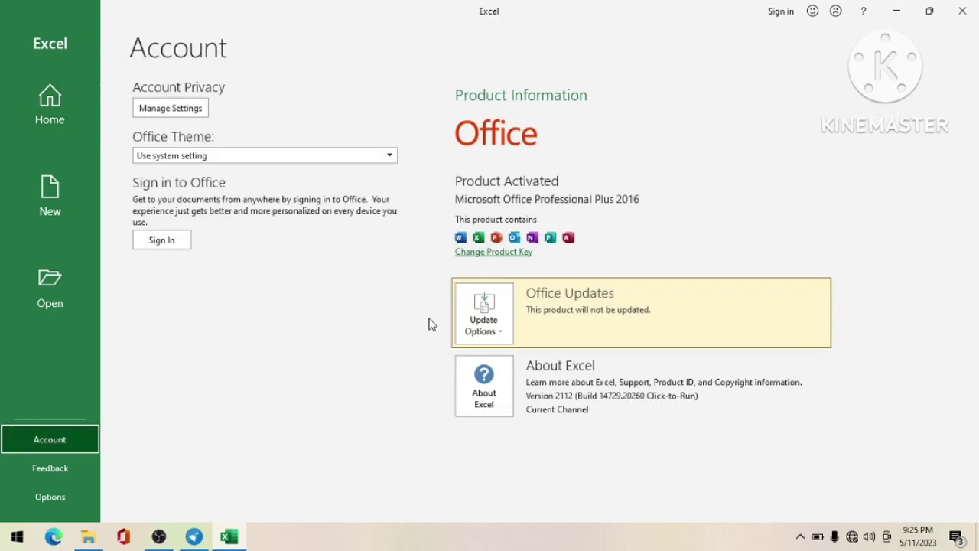
pyautogui.click(962, 11)
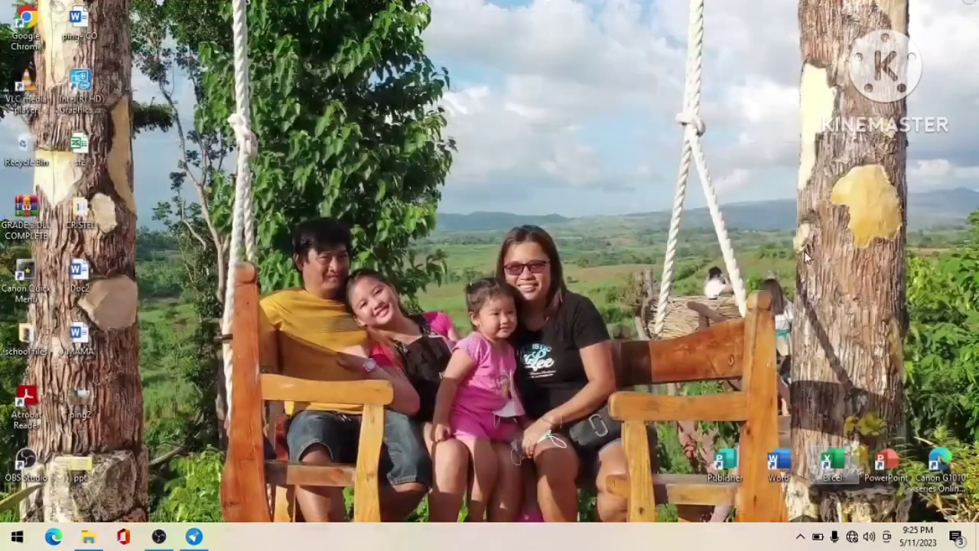
# Open PowerPoint maximized, check the product activation information on its Account page and close it
pyautogui.doubleClick(888, 459)
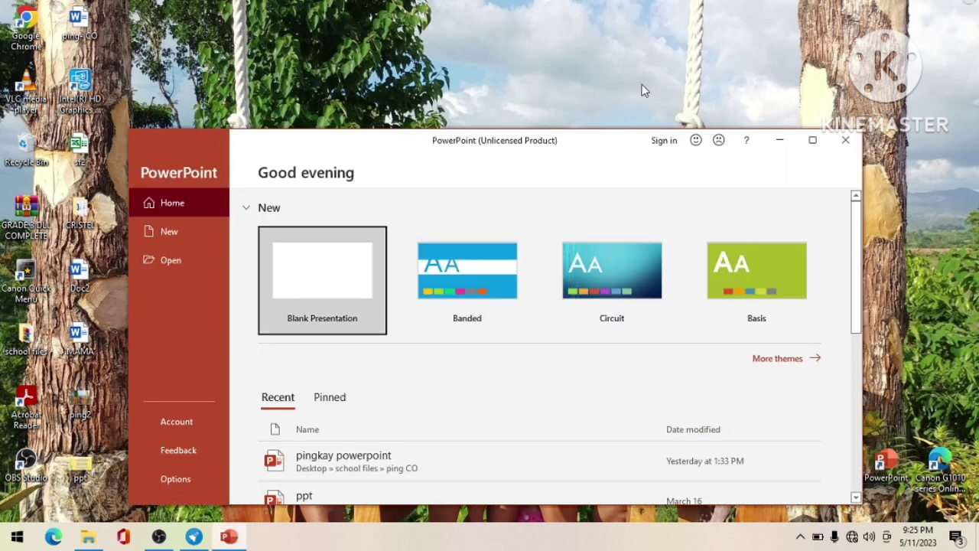
pyautogui.click(812, 140)
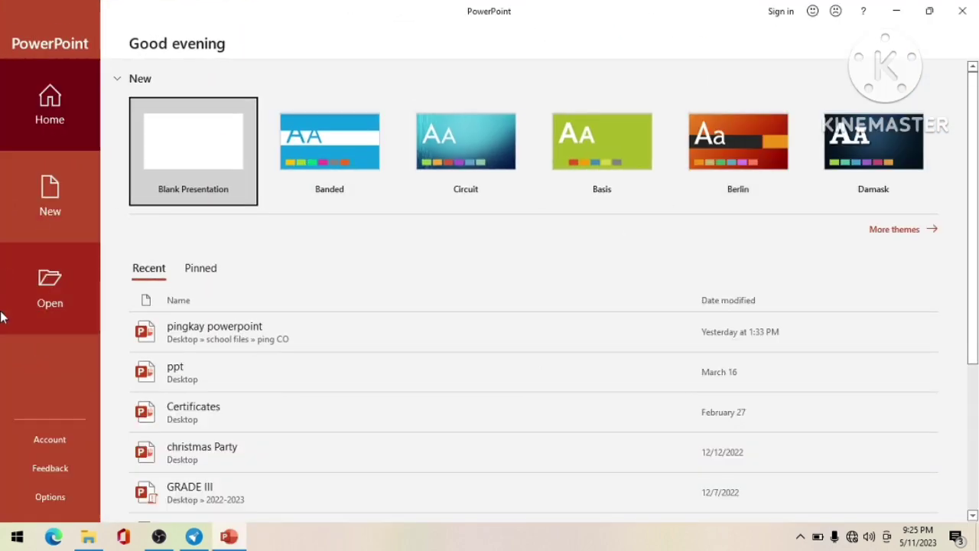
pyautogui.click(37, 447)
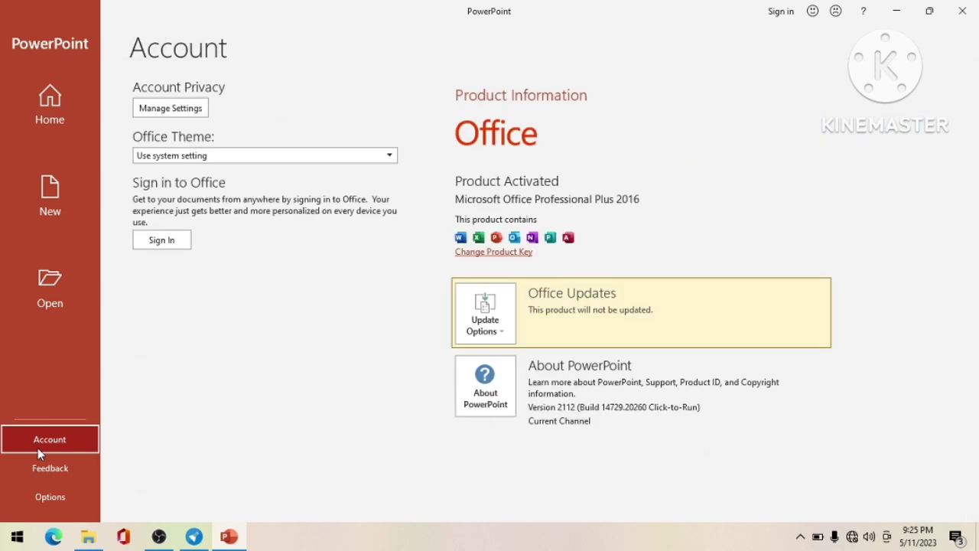
pyautogui.click(976, 5)
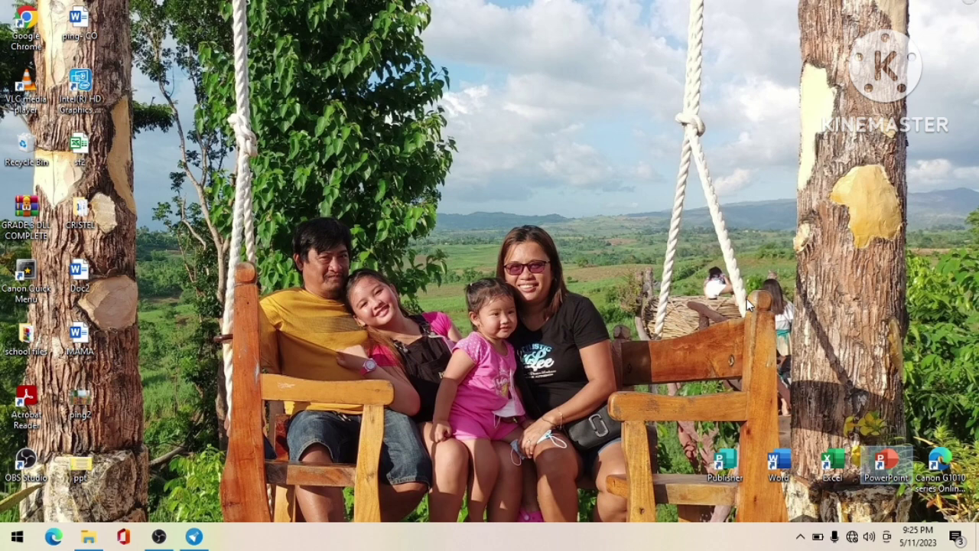
# Bring up the activator window, search Windows for "ctiv" and open the Activation settings to check the Windows activation status
pyautogui.click(193, 537)
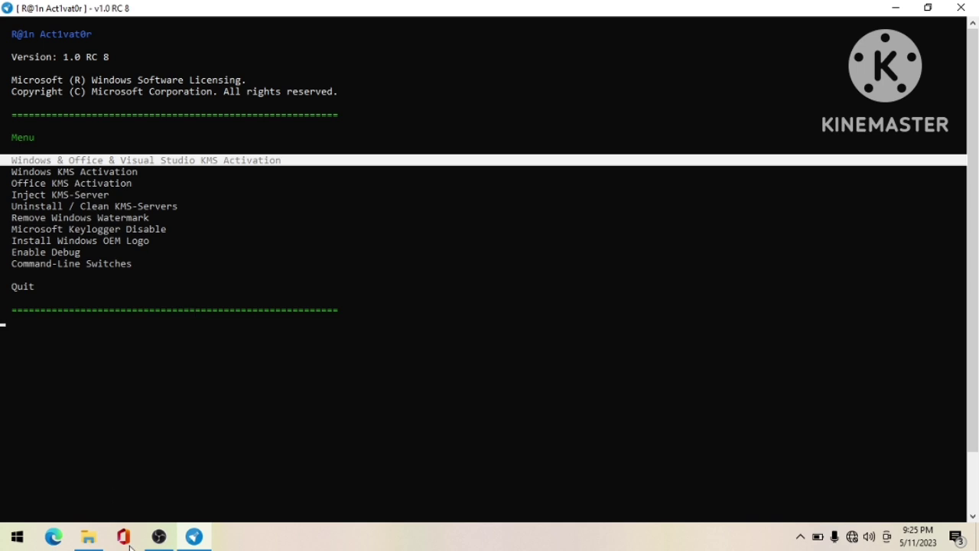
pyautogui.click(11, 540)
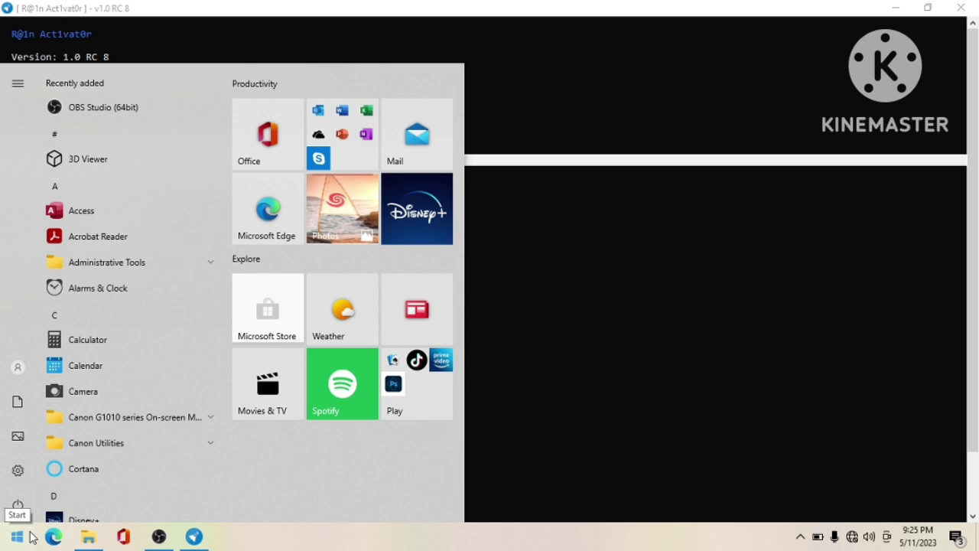
pyautogui.write('c')
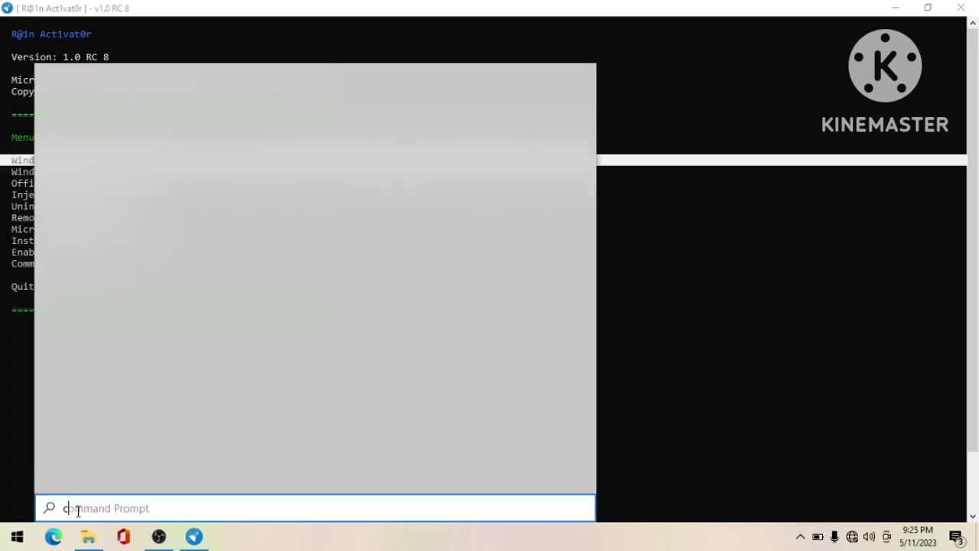
pyautogui.press('BackSpace')
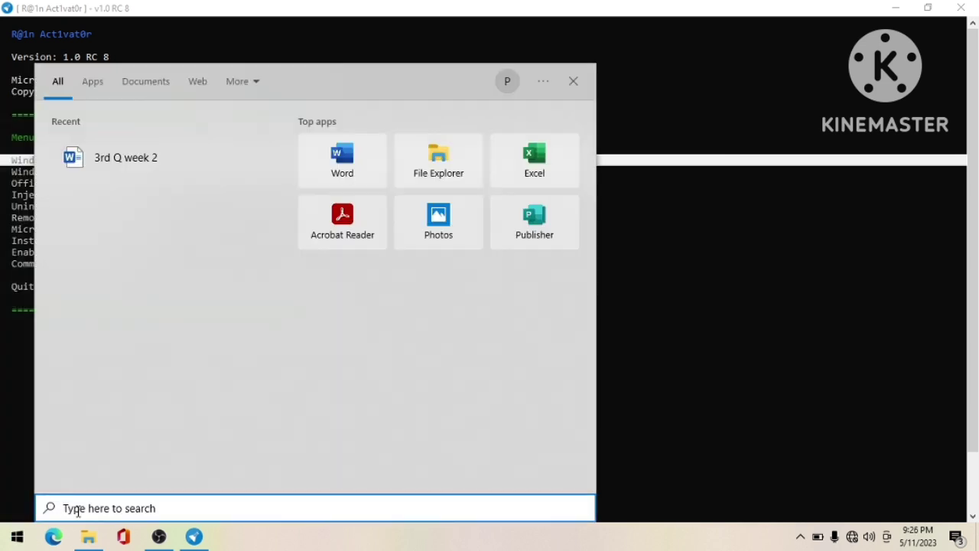
pyautogui.write('c')
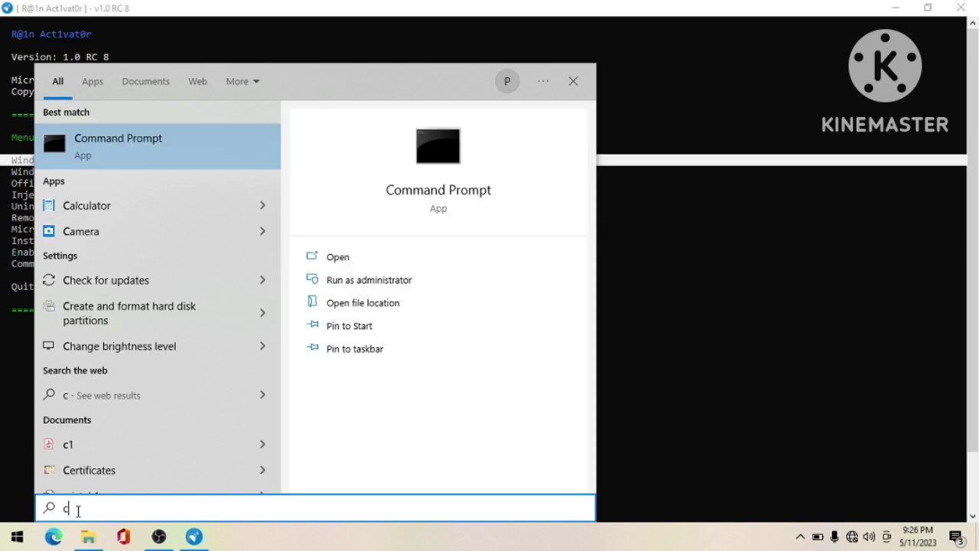
pyautogui.press('BackSpace')
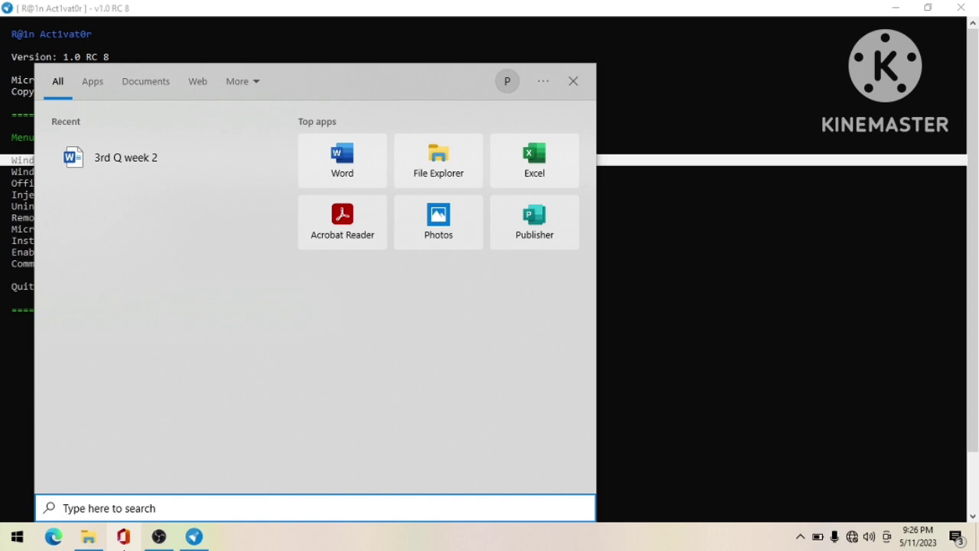
pyautogui.write('c')
pyautogui.press('BackSpace')
pyautogui.write('ctiv')
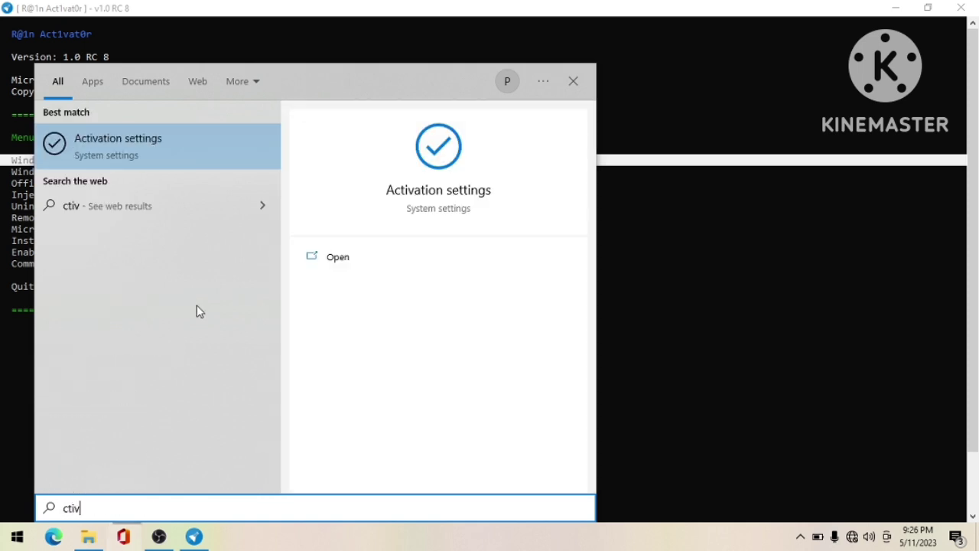
pyautogui.click(168, 152)
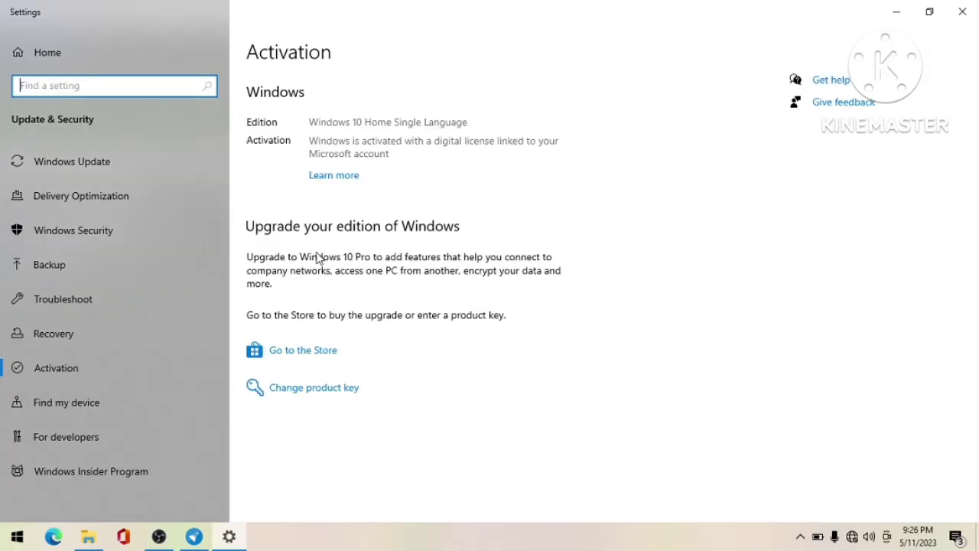
# Minimize the Settings window and the activator window to return to the desktop
pyautogui.write('aaaaaaaaaaaaaaaaaaaaaaaaaaaaaaaaa')
pyautogui.press('Escape')
pyautogui.click(892, 9)
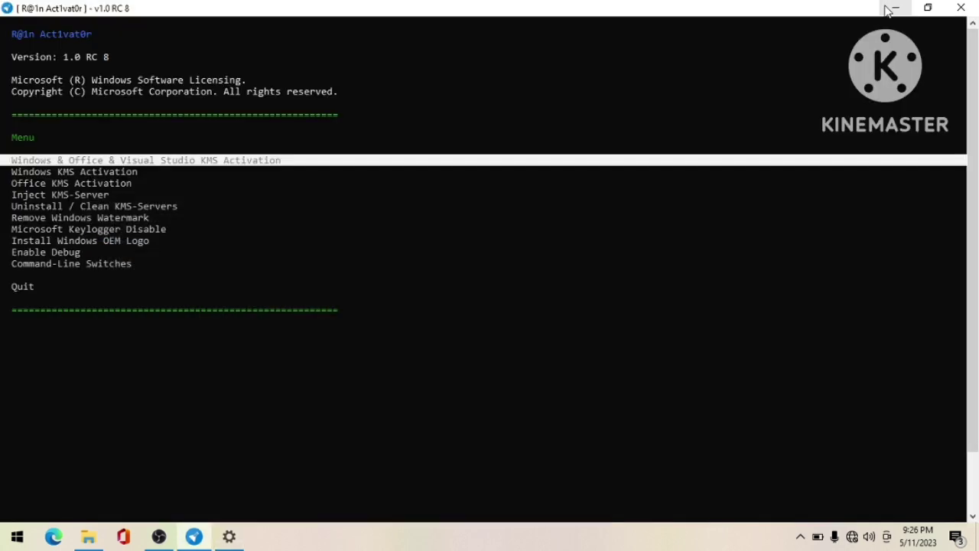
pyautogui.click(891, 9)
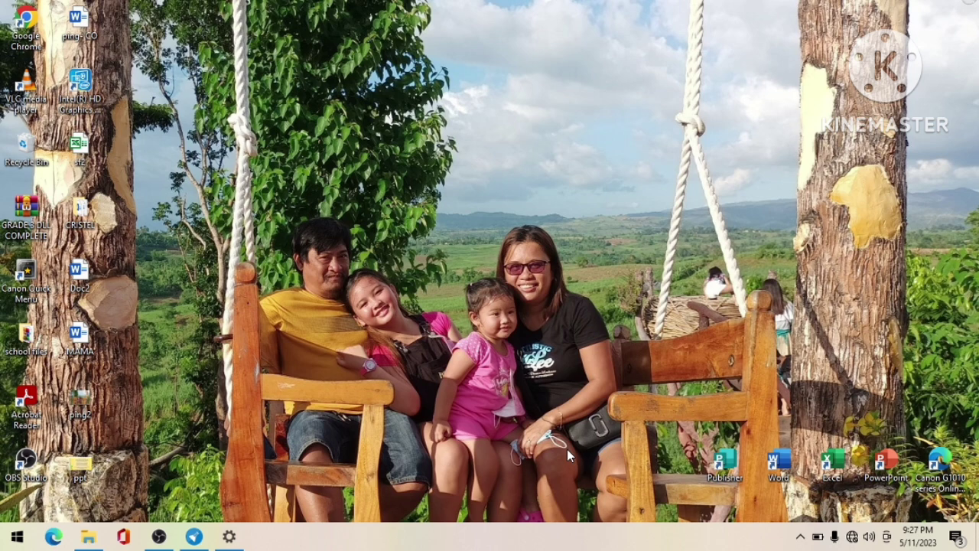
pyautogui.moveTo(194, 536)
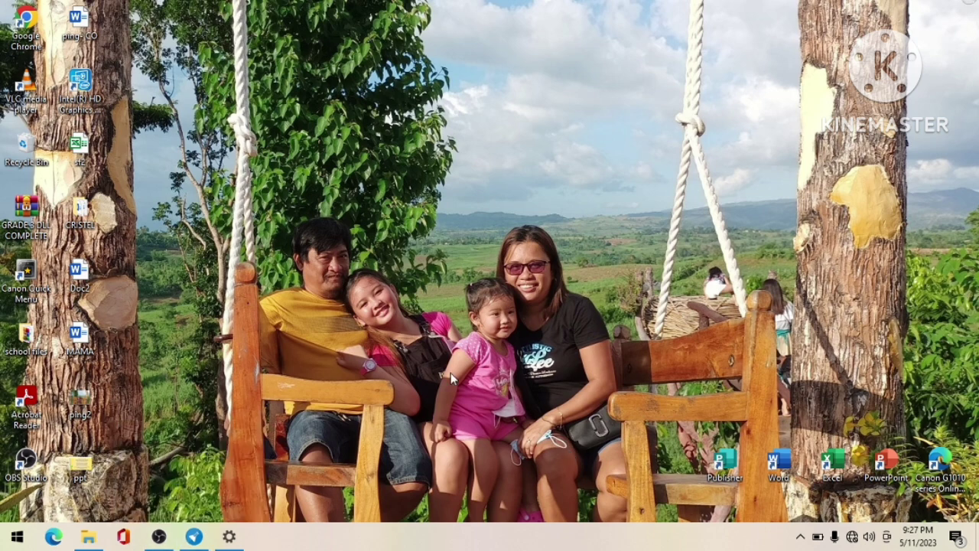